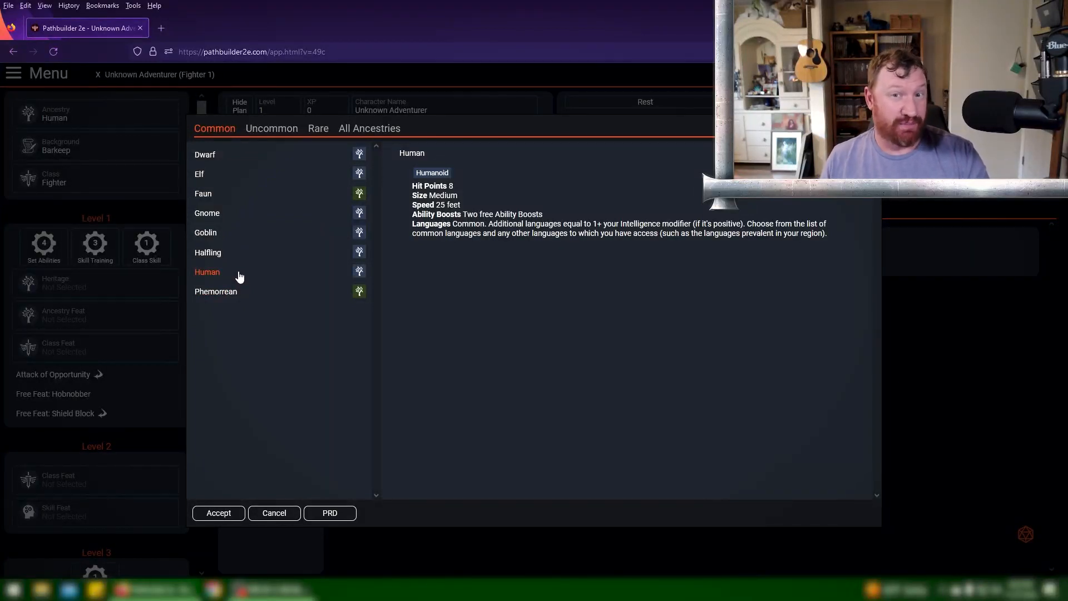
Browse the Uncommon and Rare ancestry lists, and look through the complete list of all ancestries
left_click(274, 132)
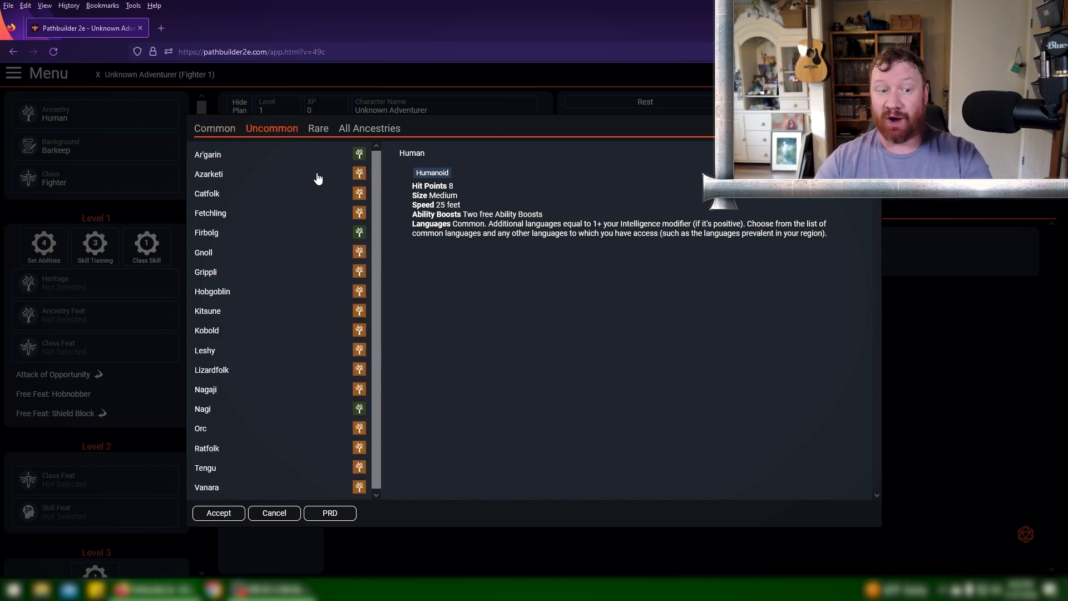
left_click(318, 131)
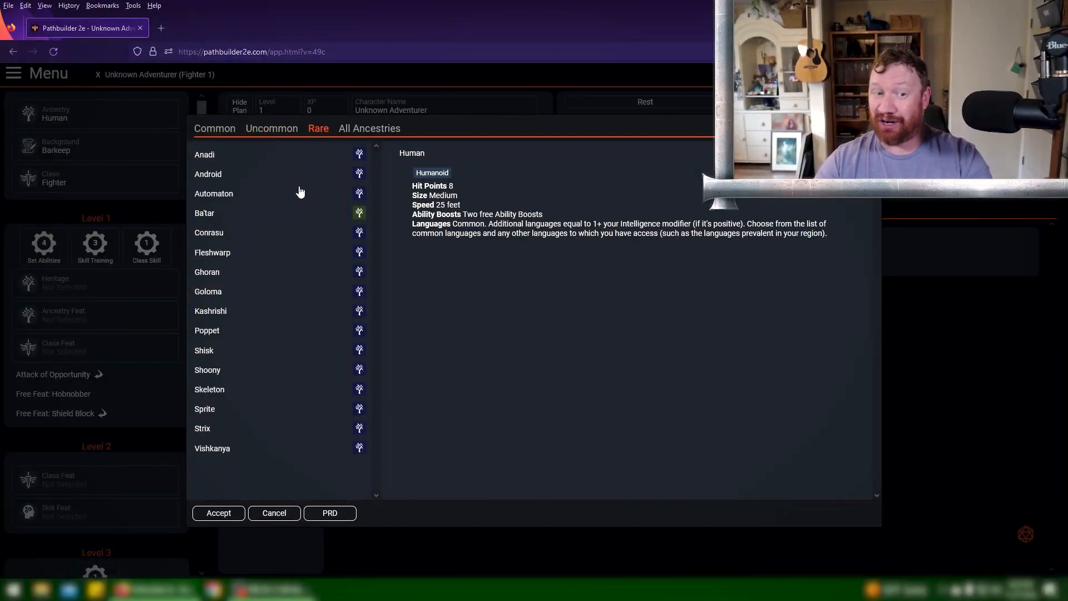
left_click(347, 129)
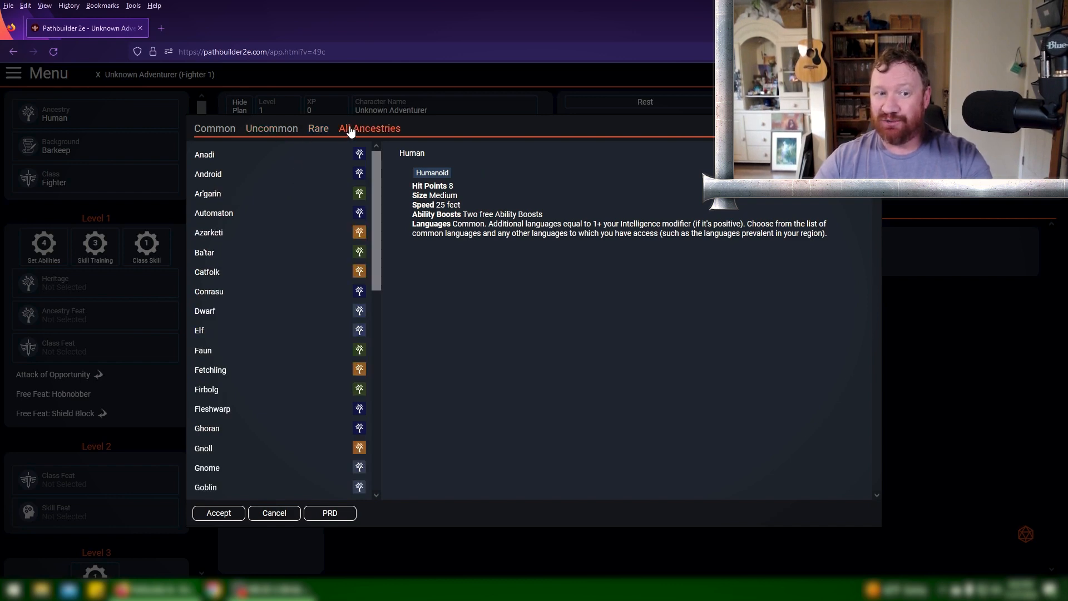
scroll(277, 175, "down", 1)
scroll(277, 176, "down", 6)
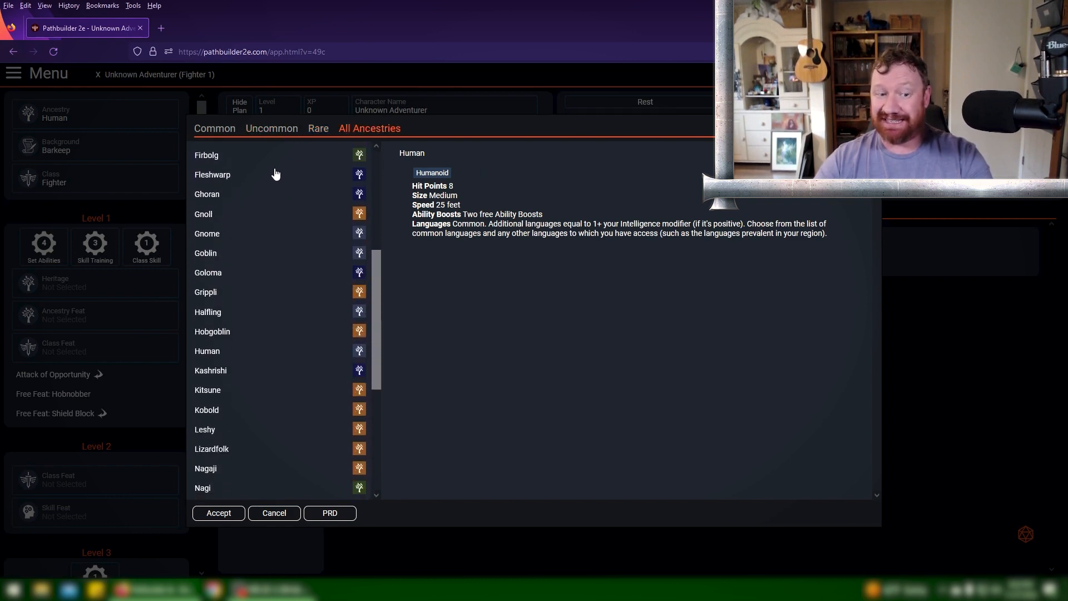
scroll(275, 176, "down", 2)
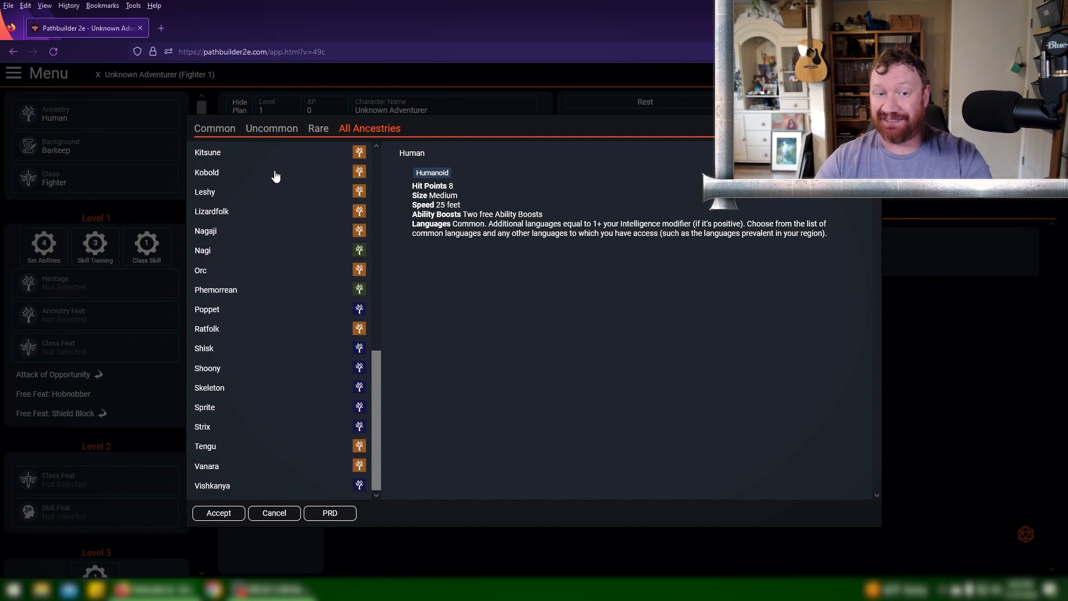
Set the character's ancestry to Dwarf from the Common list and save the character to the local Main Folder
left_click(220, 130)
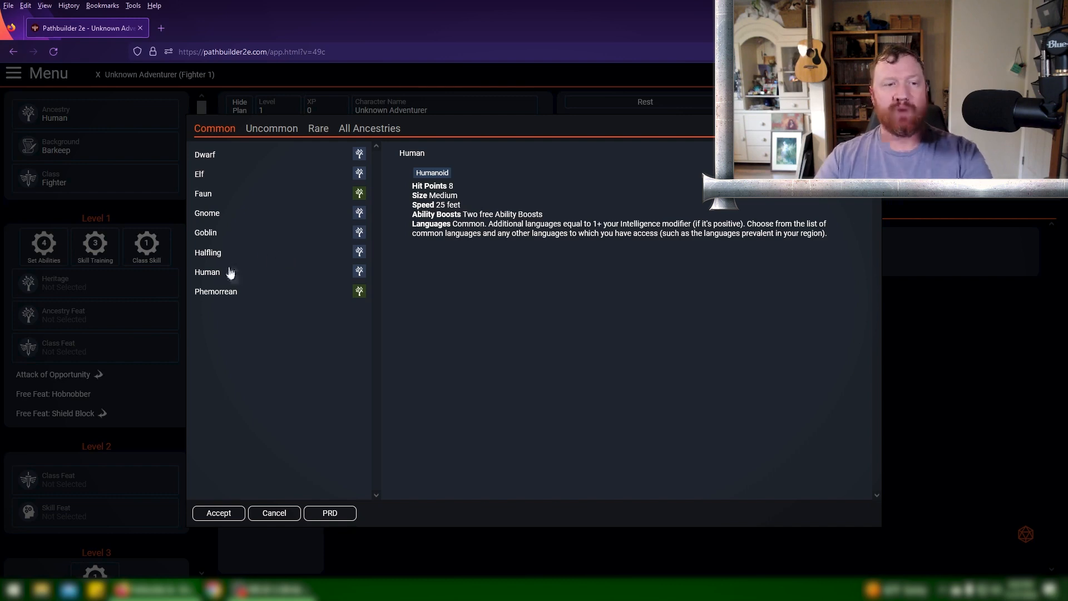
left_click(212, 157)
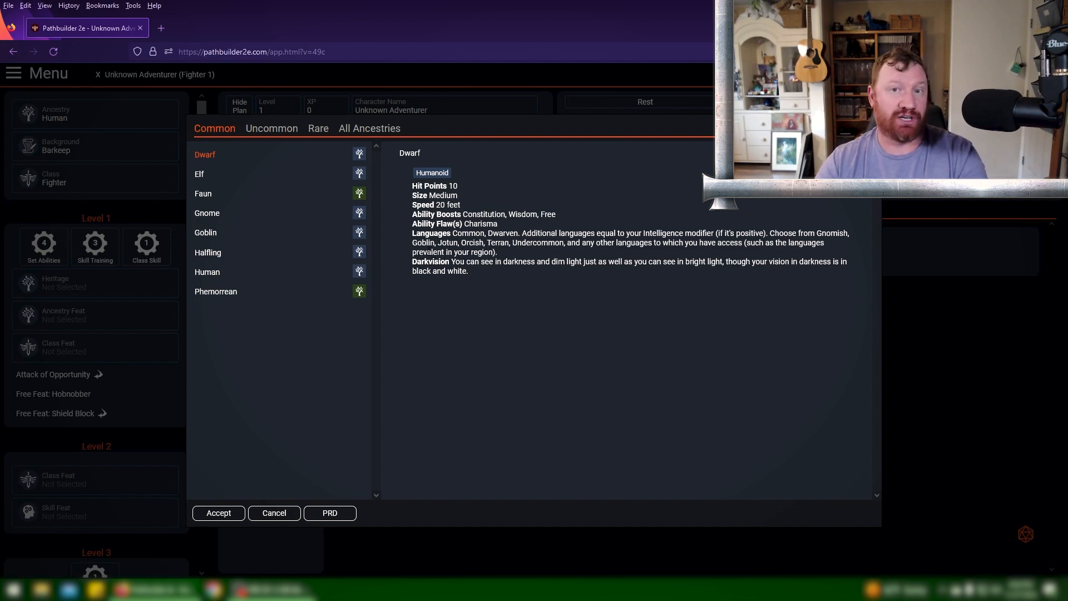
left_click(219, 513)
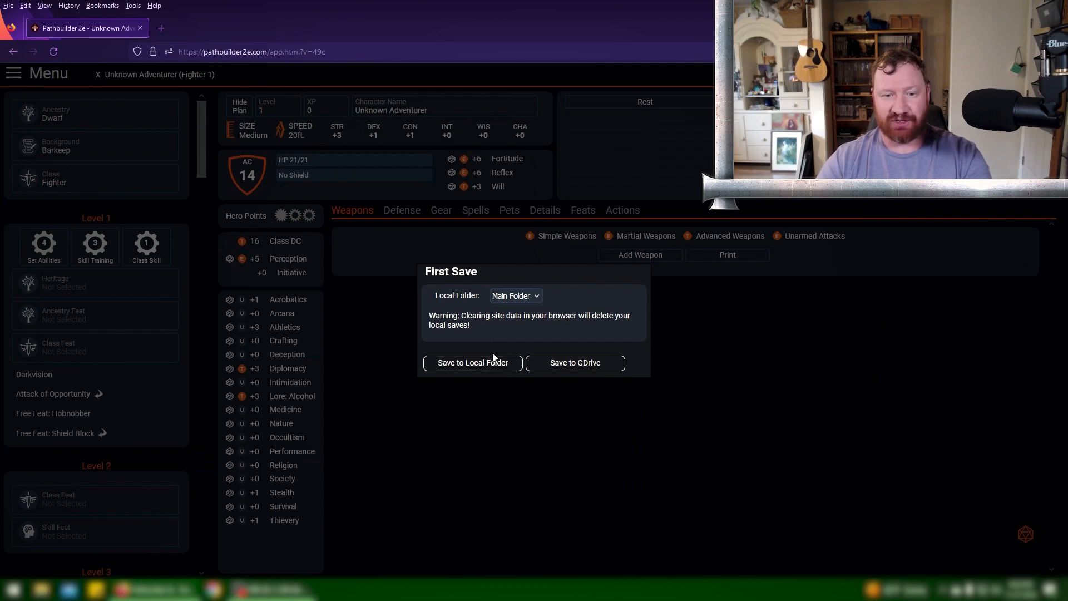
left_click(480, 366)
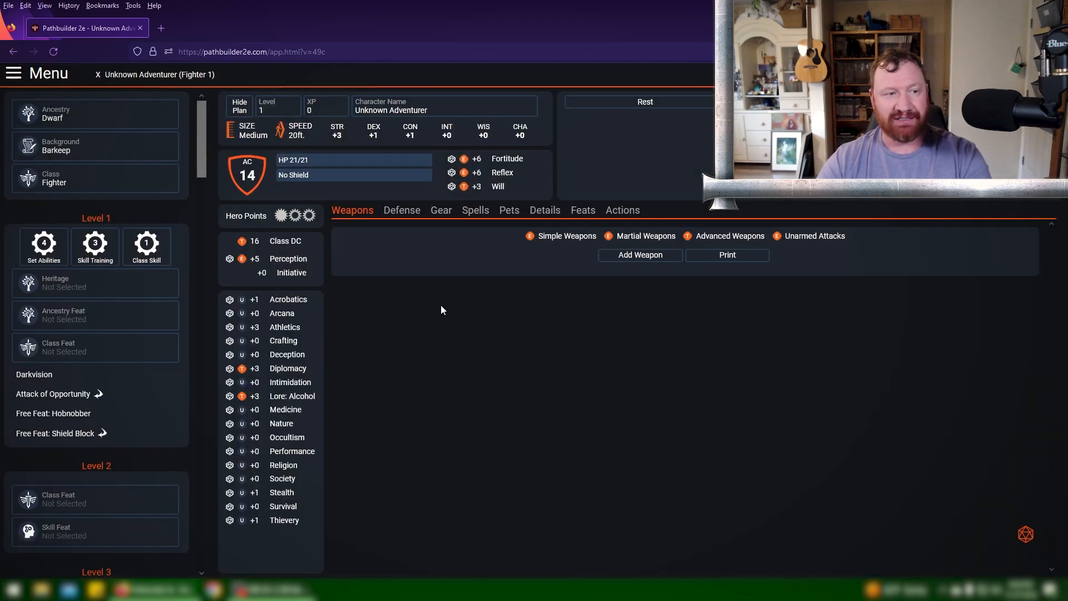
Set the character's background to Miner from the General backgrounds
left_click(123, 158)
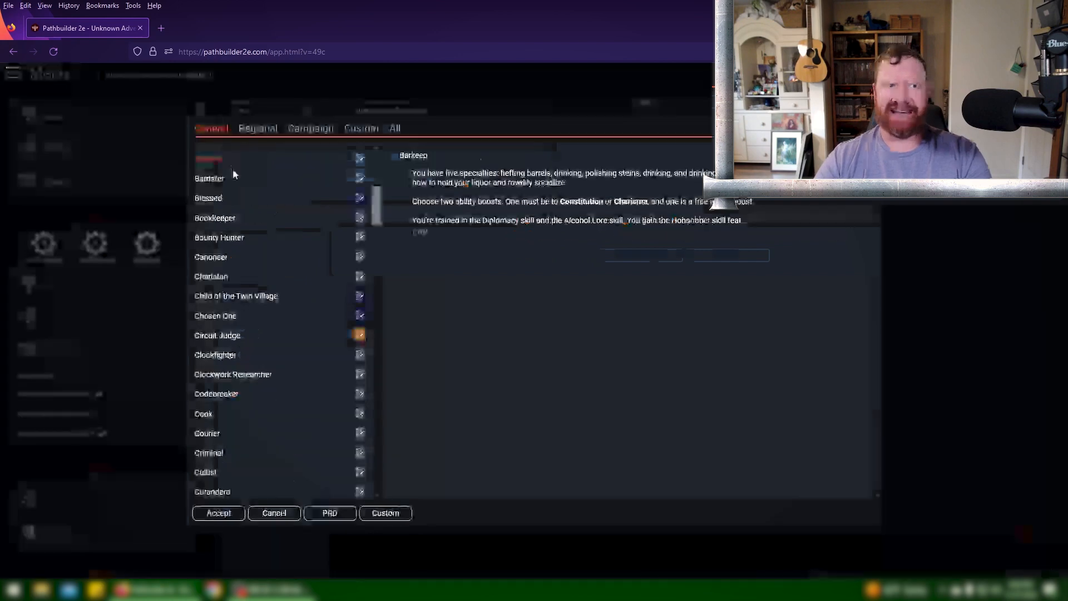
scroll(234, 215, "down", 2)
scroll(234, 215, "down", 5)
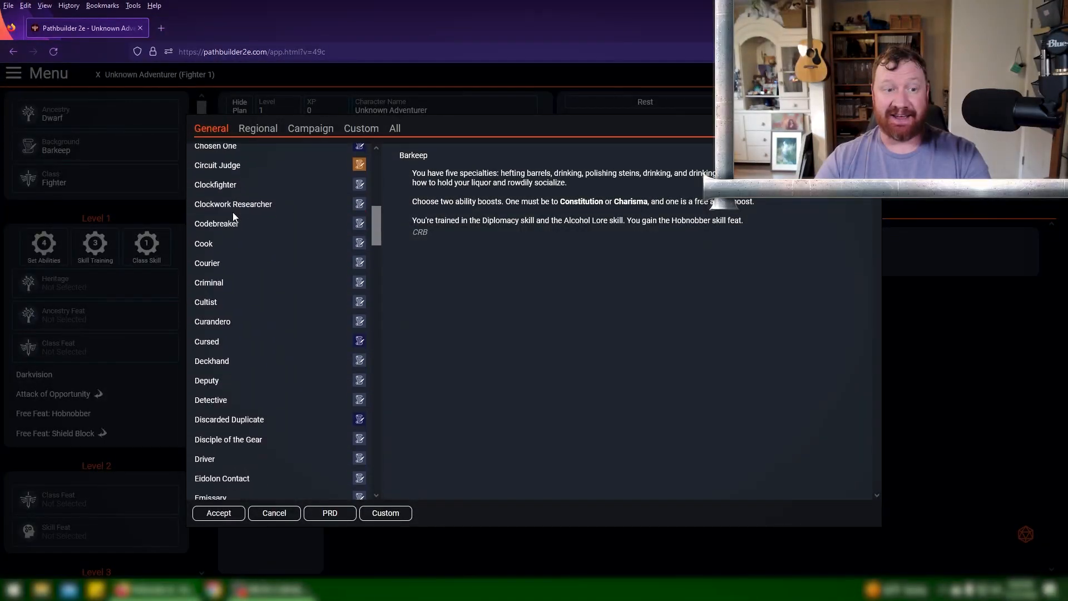
scroll(228, 209, "down", 8)
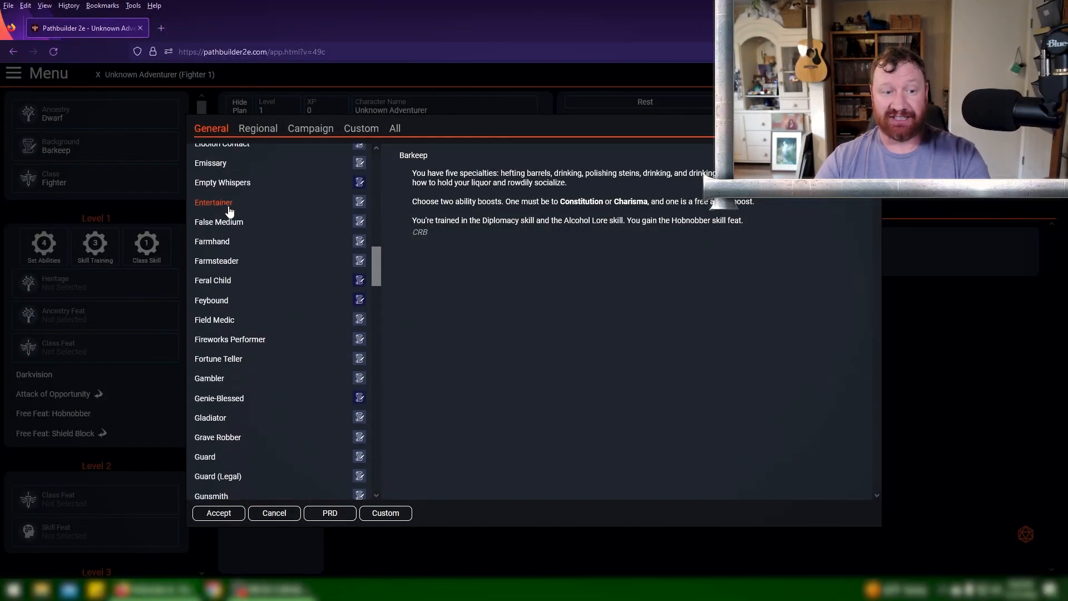
scroll(225, 209, "down", 4)
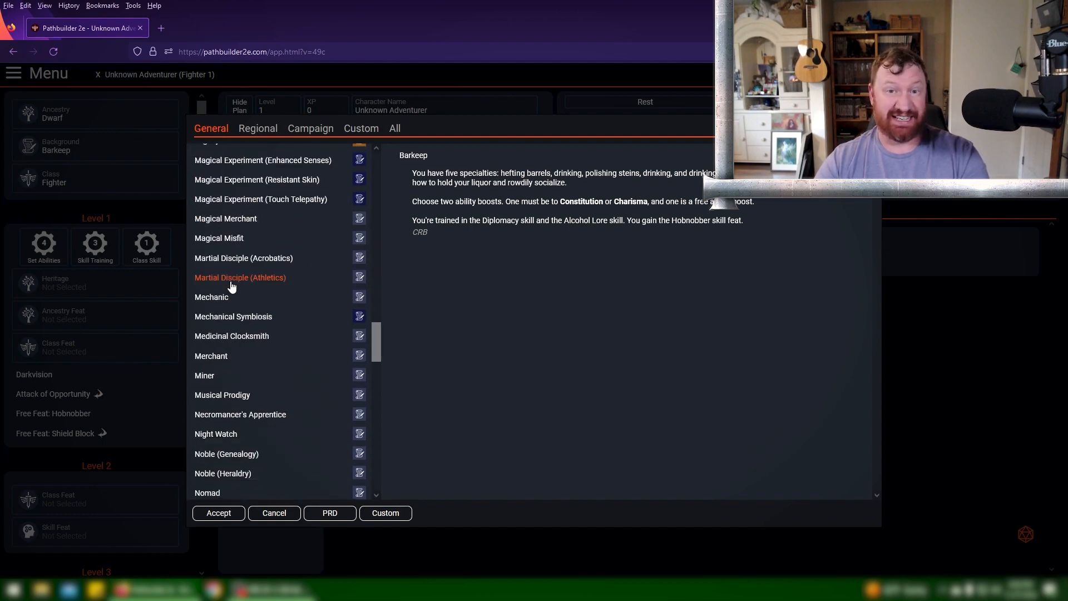
scroll(234, 298, "down", 3)
scroll(233, 298, "down", 7)
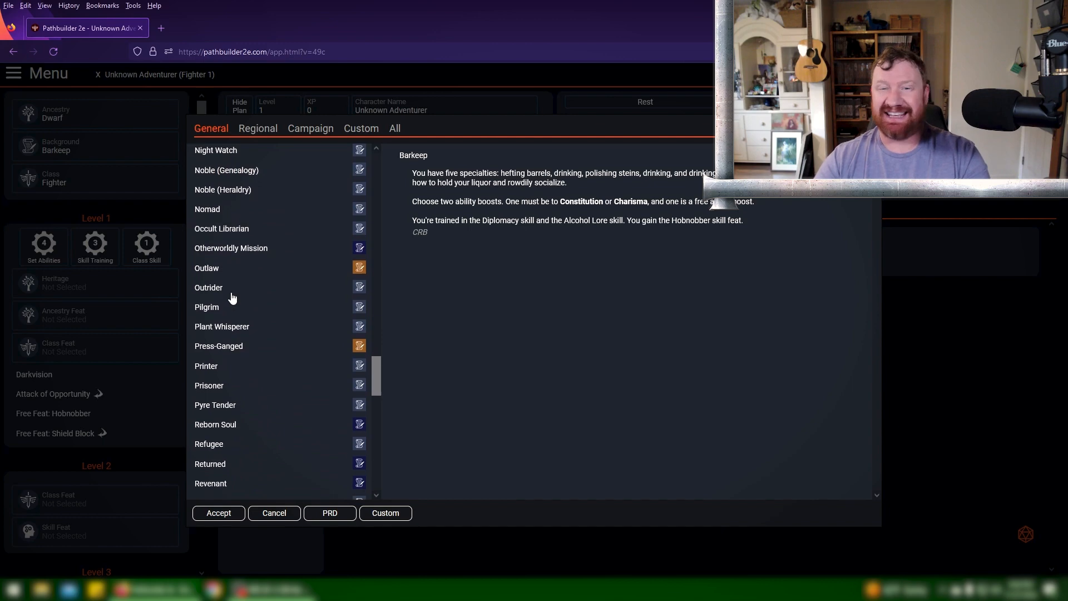
scroll(232, 297, "down", 7)
scroll(230, 298, "down", 1)
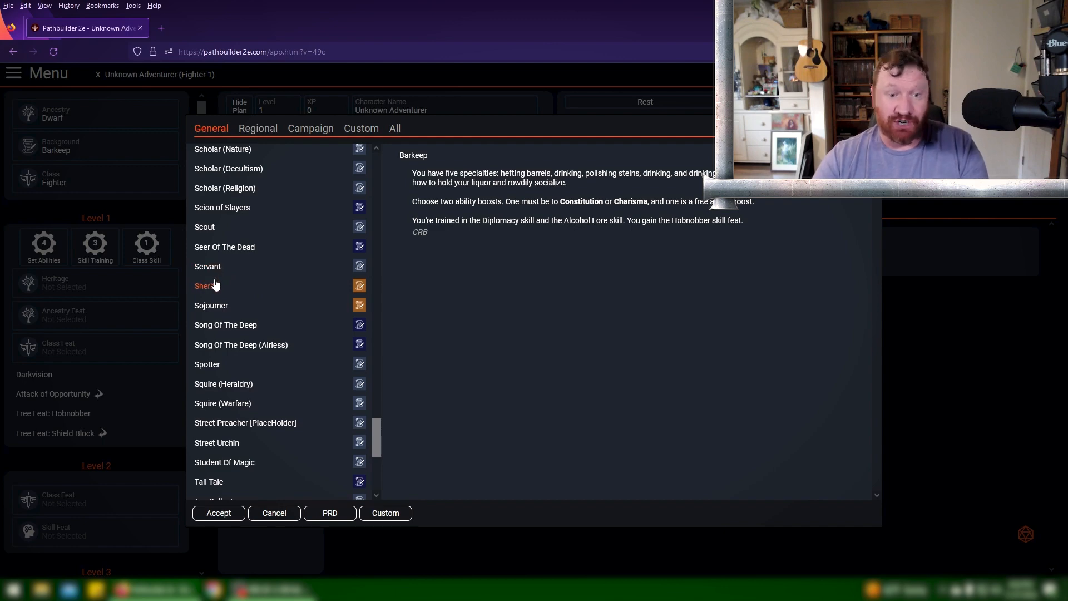
scroll(244, 378, "up", 5)
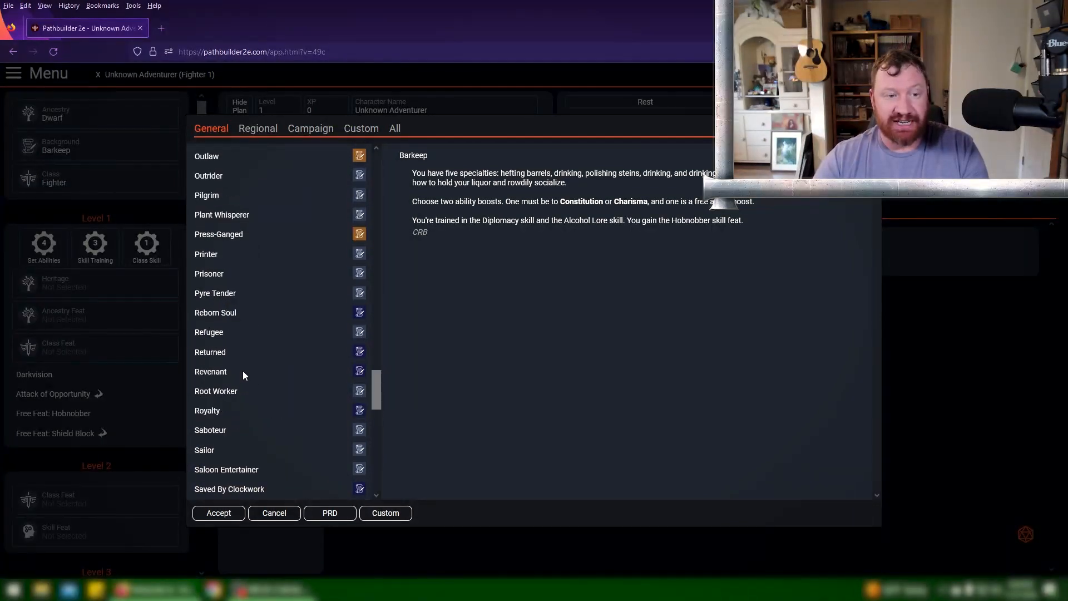
scroll(244, 378, "up", 4)
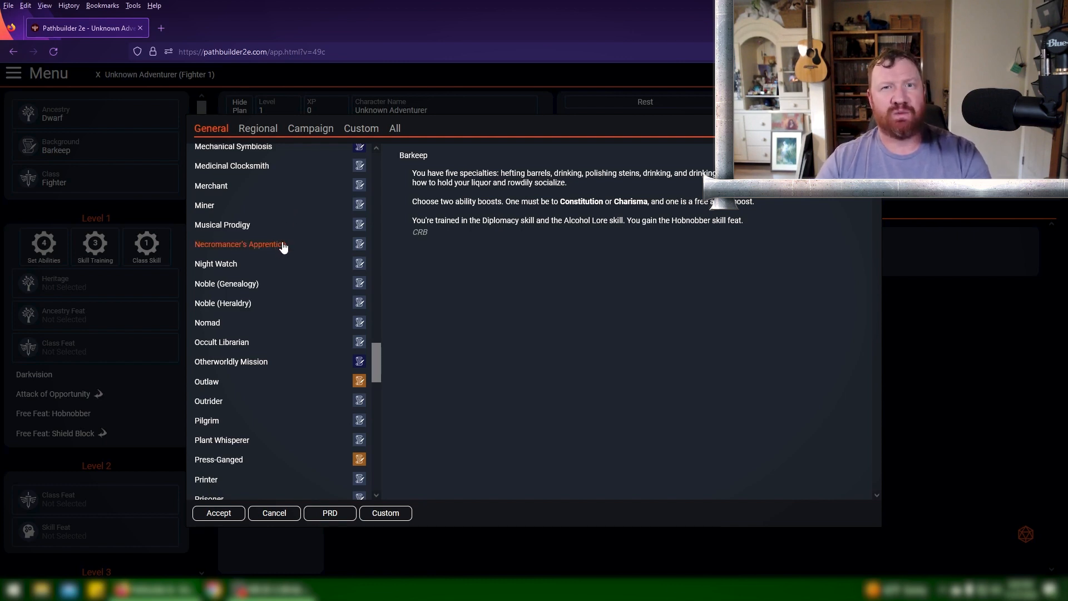
left_click(226, 212)
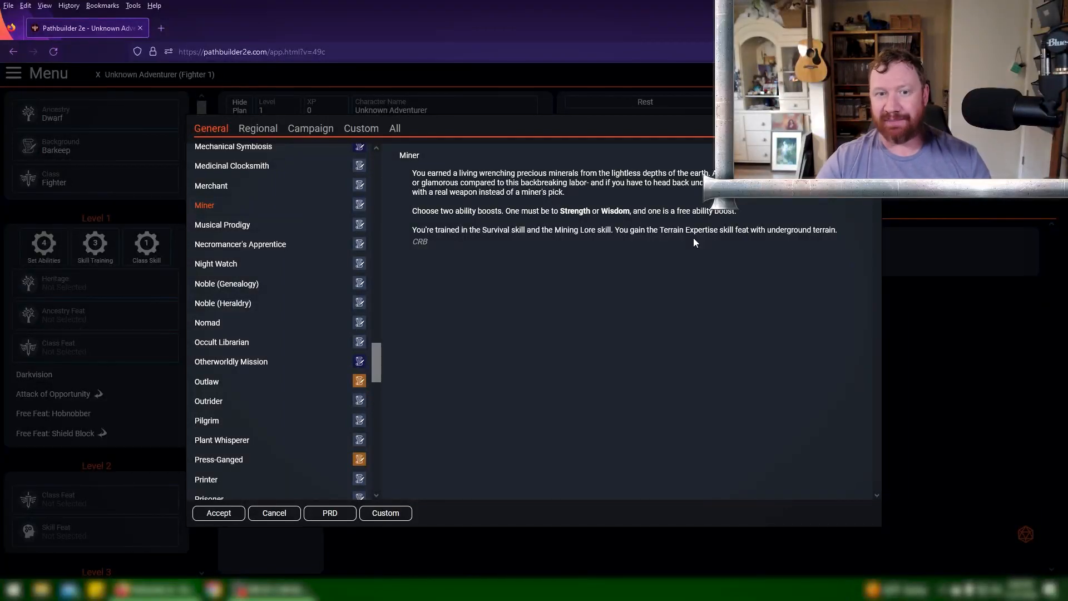
left_click(218, 513)
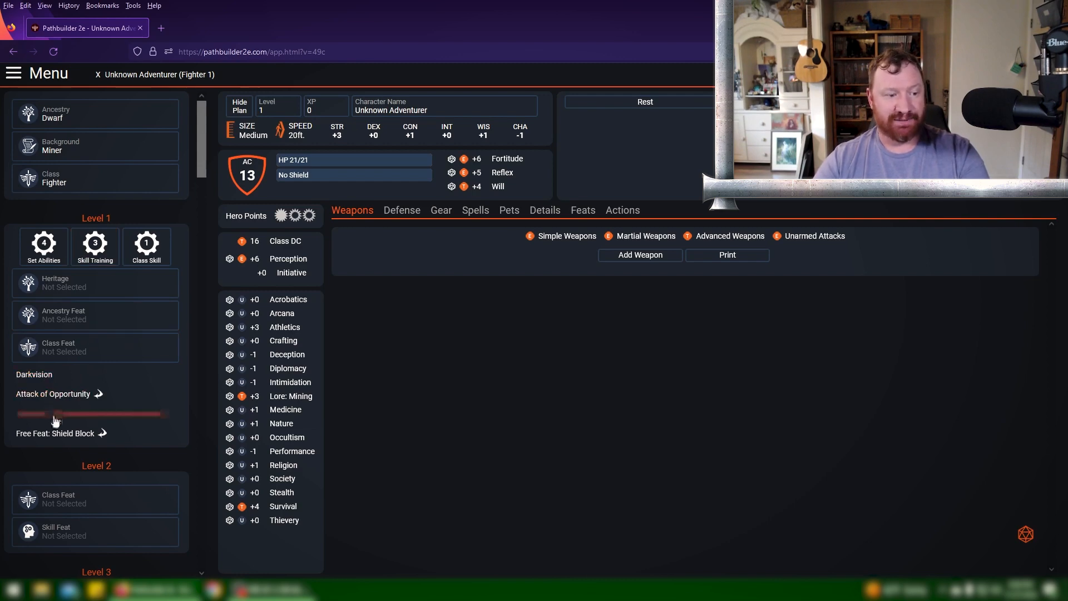
Expand the free feat Terrain Expertise (Underground) under Level 1 and read its description
left_click(98, 414)
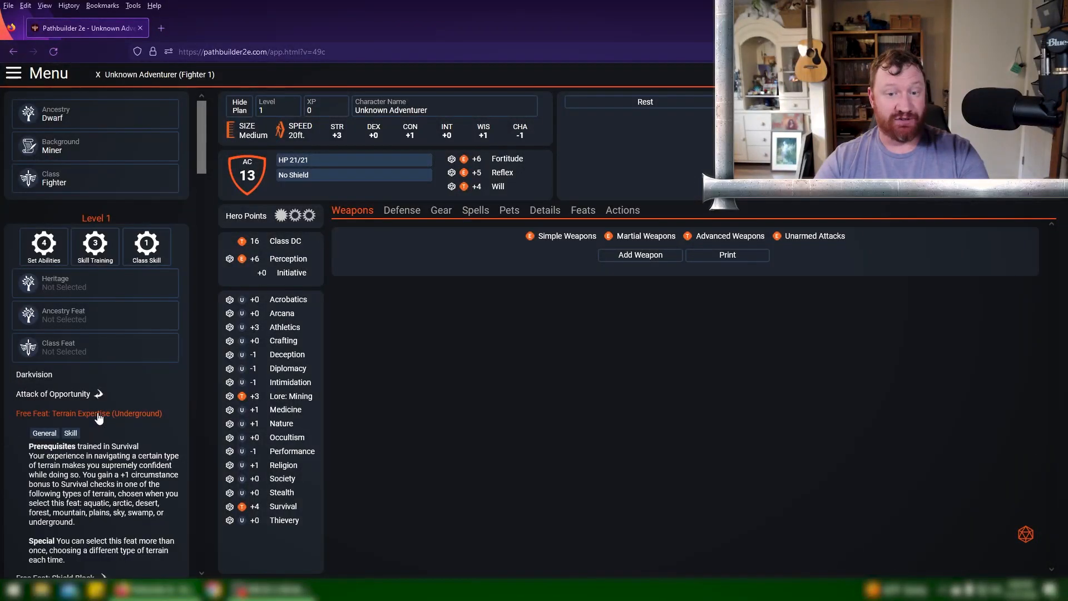
scroll(55, 342, "down", 1)
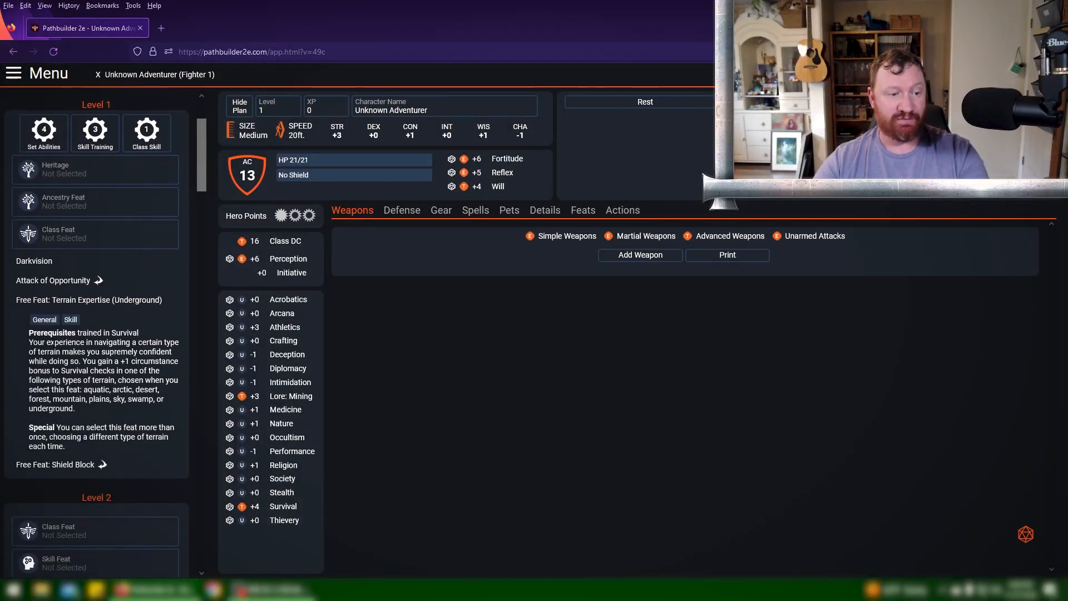
scroll(111, 410, "up", 2)
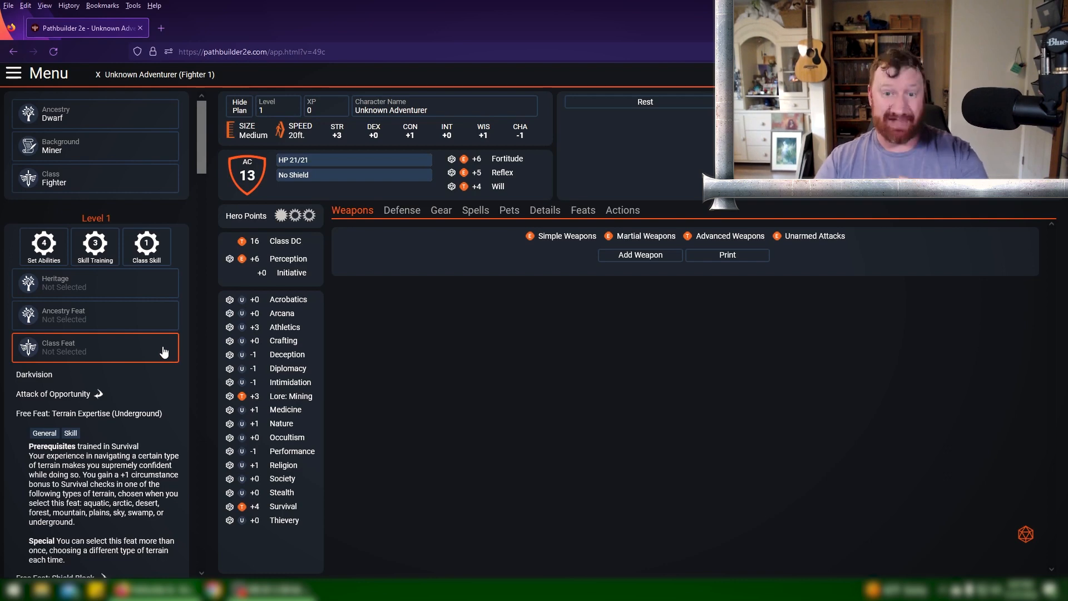
Review the available classes and choose Fighter from the Core list as the character's class
left_click(83, 177)
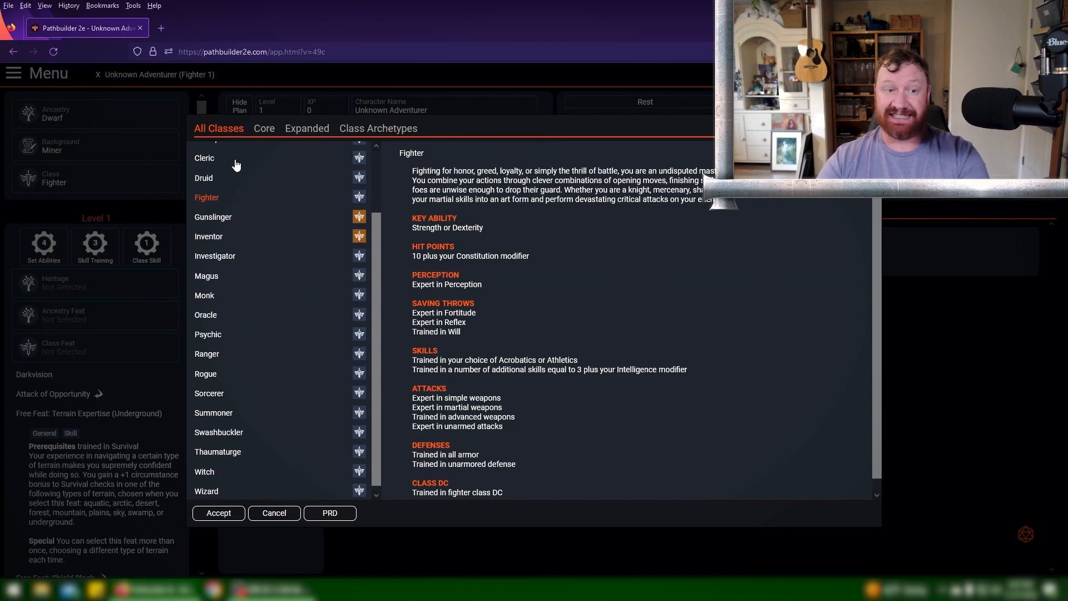
scroll(255, 187, "down", 1)
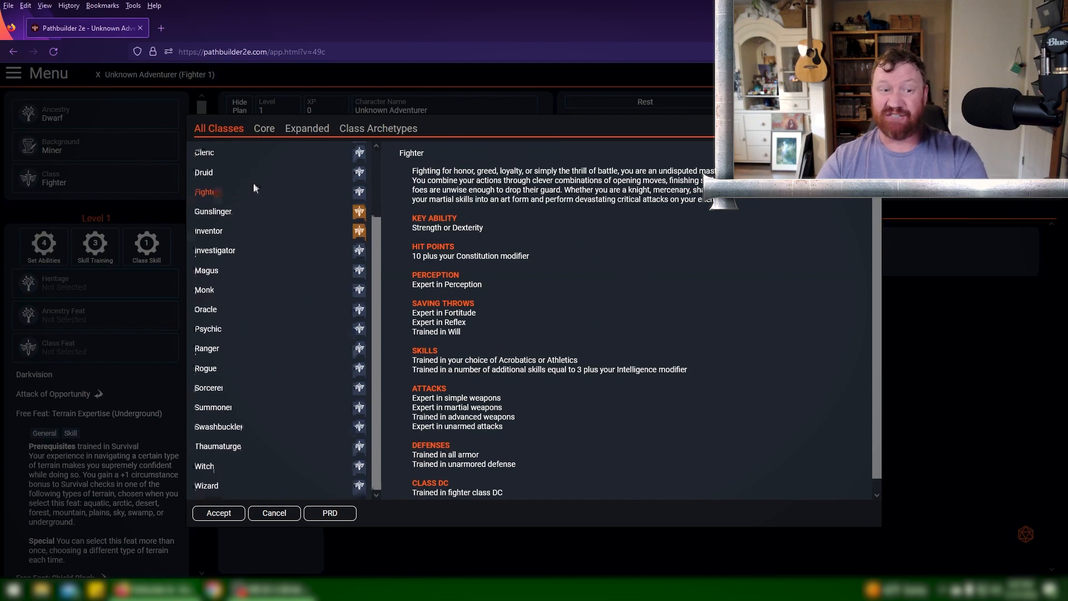
scroll(243, 445, "up", 1)
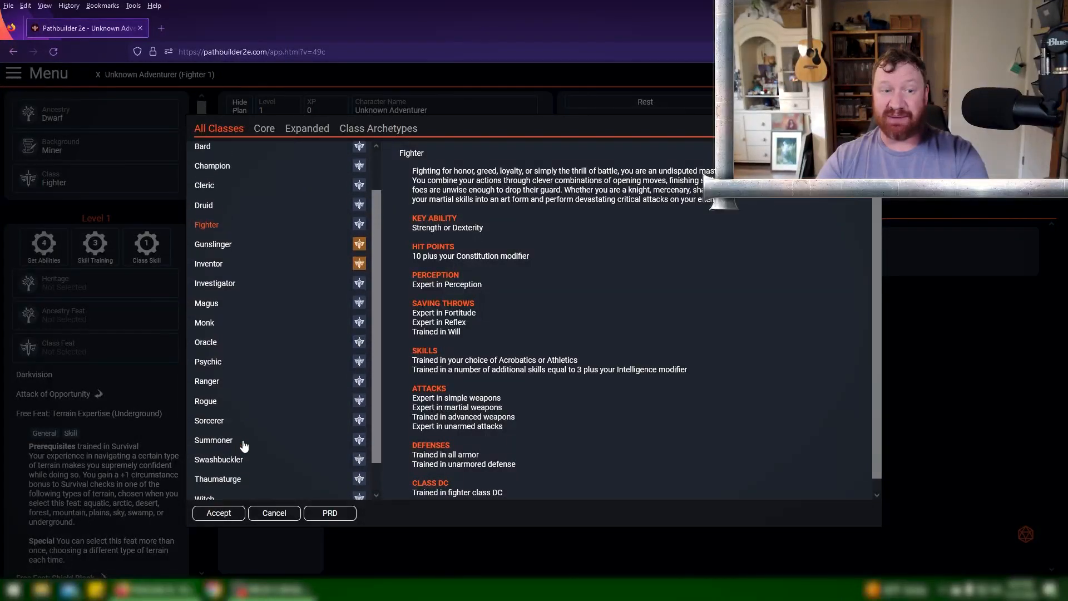
scroll(243, 445, "up", 2)
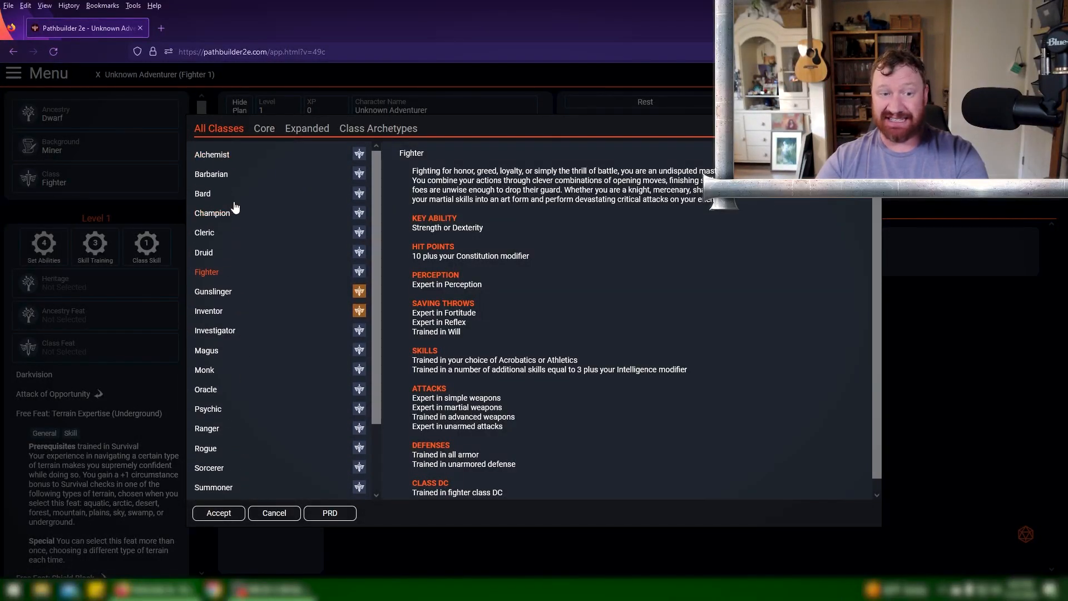
left_click(269, 133)
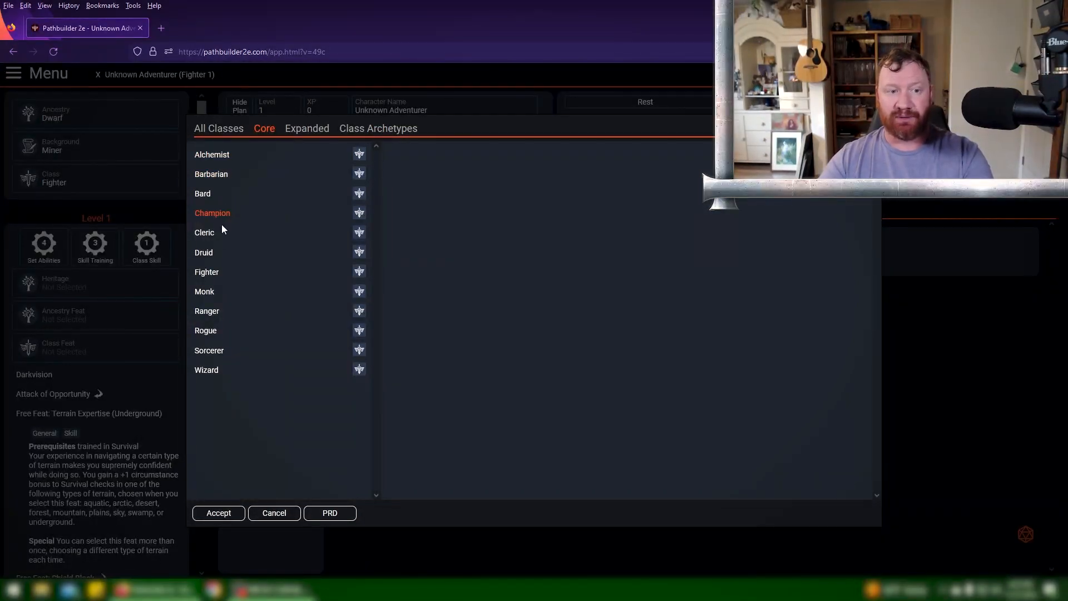
left_click(218, 272)
scroll(545, 213, "down", 1)
scroll(546, 219, "down", 1)
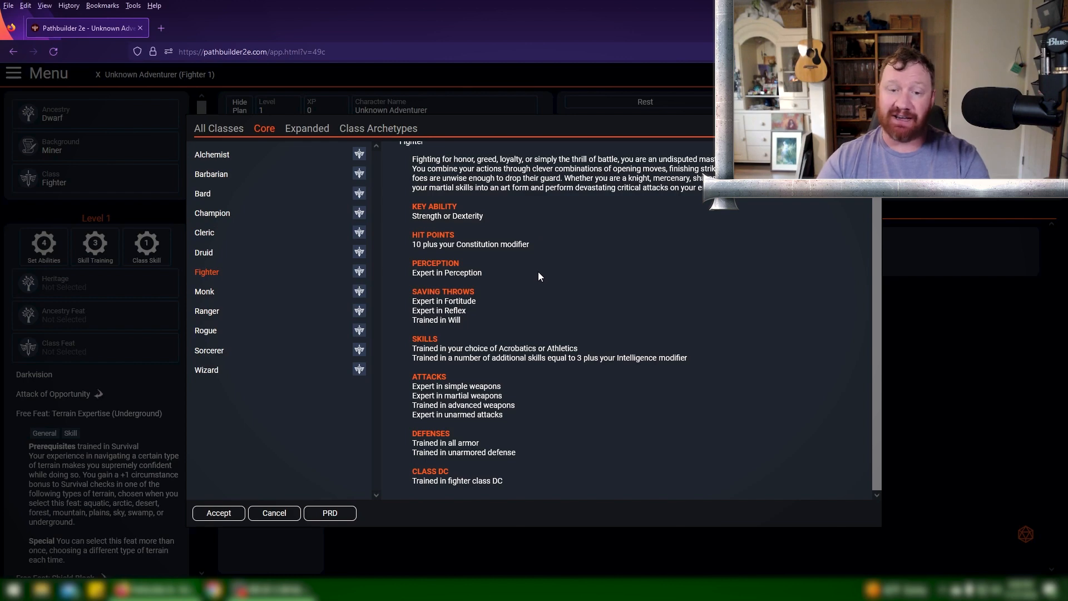
scroll(538, 276, "up", 1)
scroll(502, 319, "down", 1)
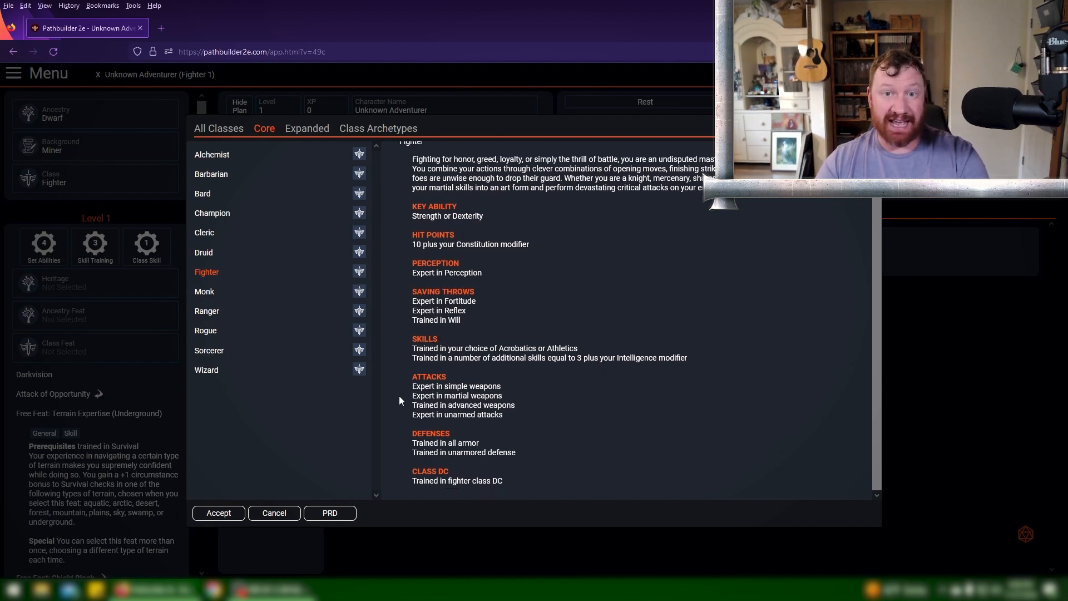
left_click(219, 512)
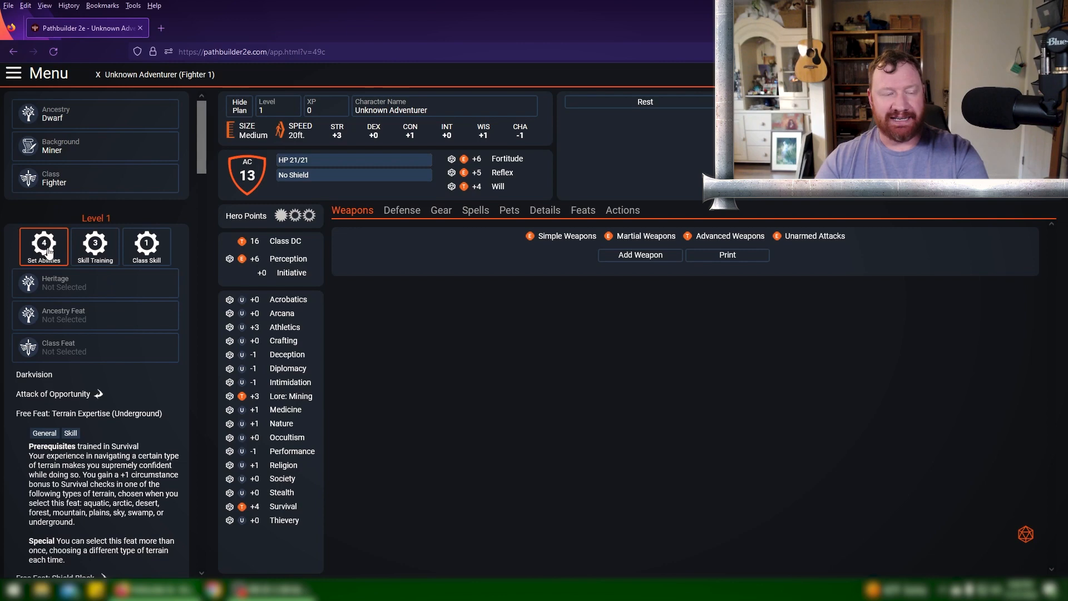
Open the Level 1 starting ability boosts and choose Strength as the dwarf's free ancestry boost
scroll(53, 248, "down", 1)
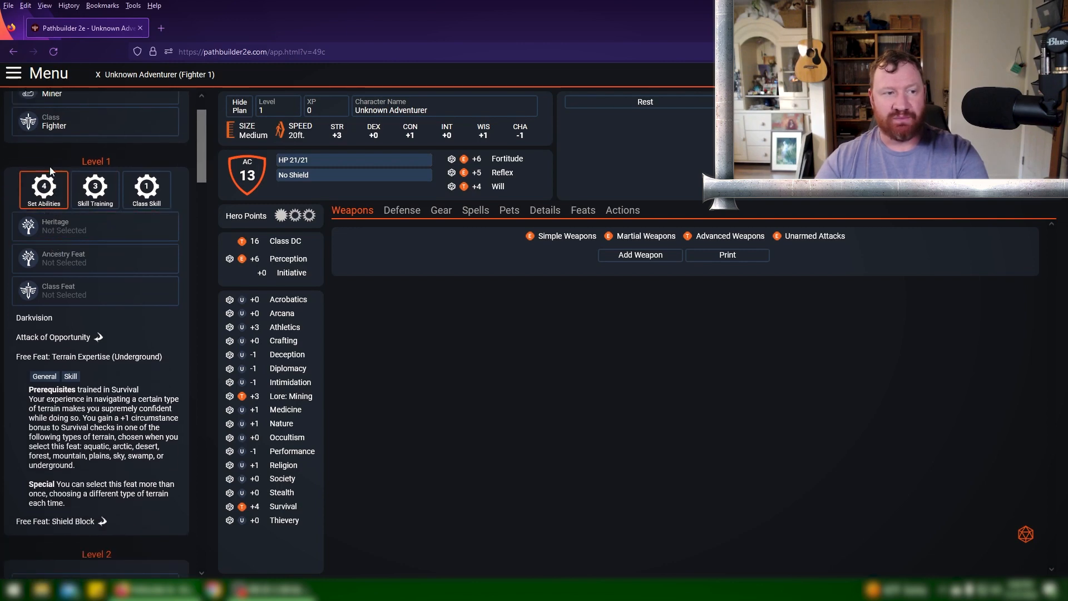
scroll(59, 183, "up", 1)
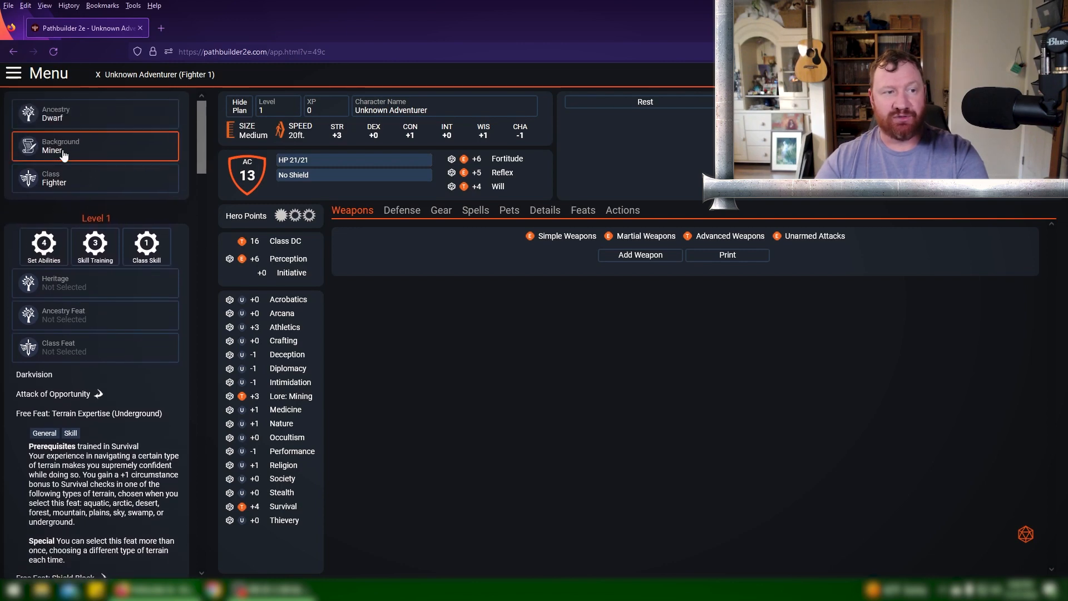
left_click(45, 245)
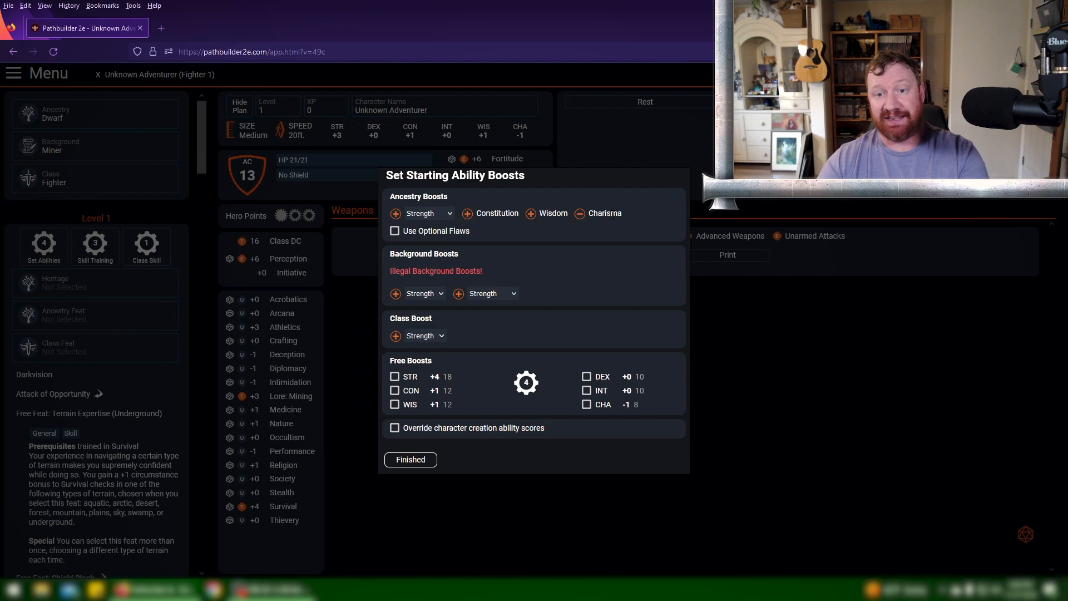
left_click(450, 214)
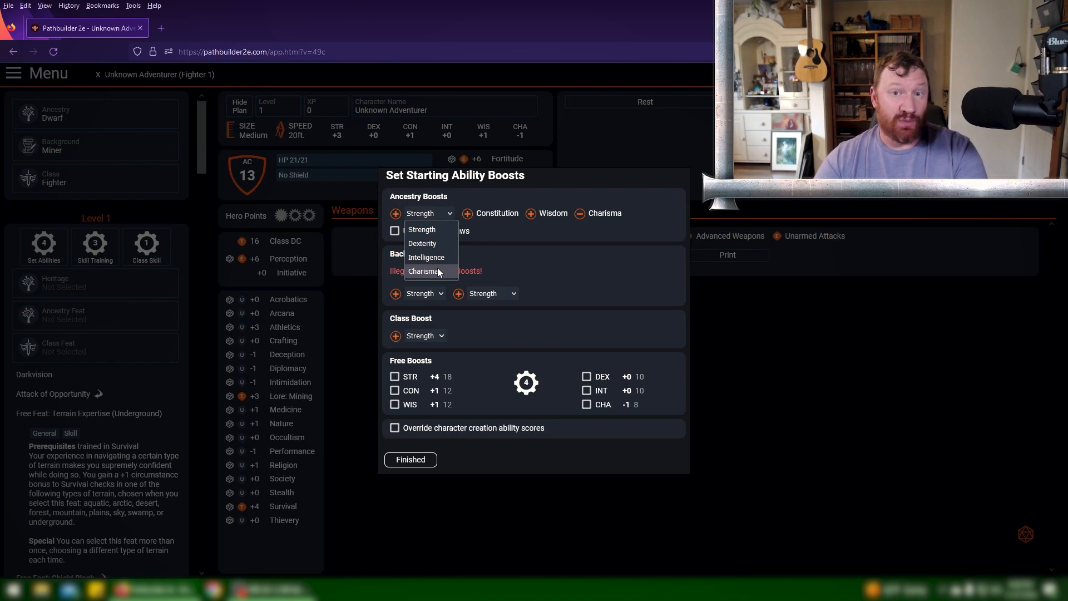
left_click(434, 230)
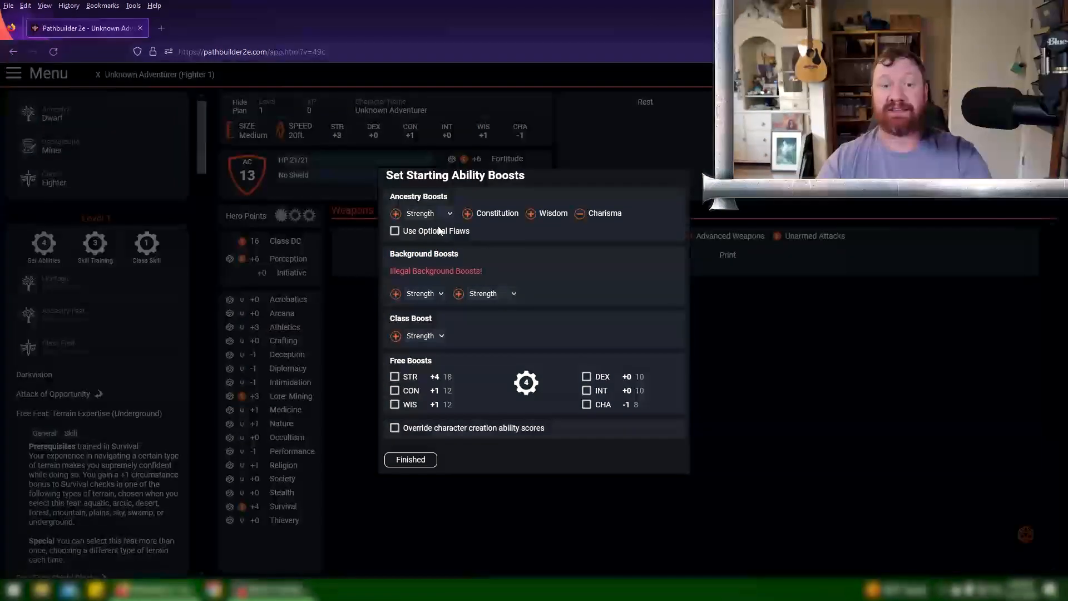
Set the two Miner background boosts to Strength and Constitution
left_click(442, 292)
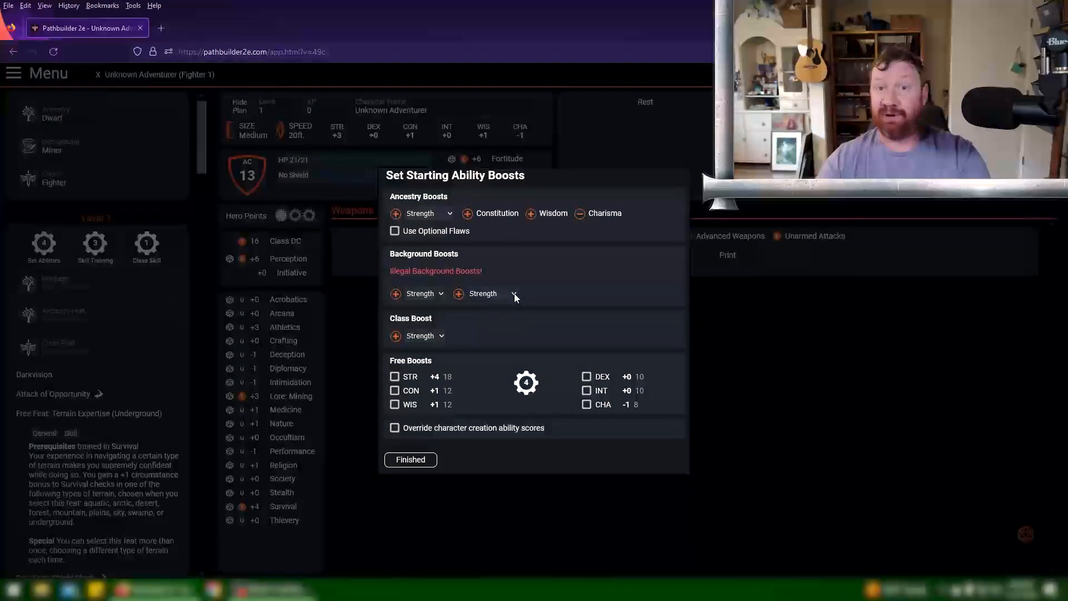
left_click(514, 295)
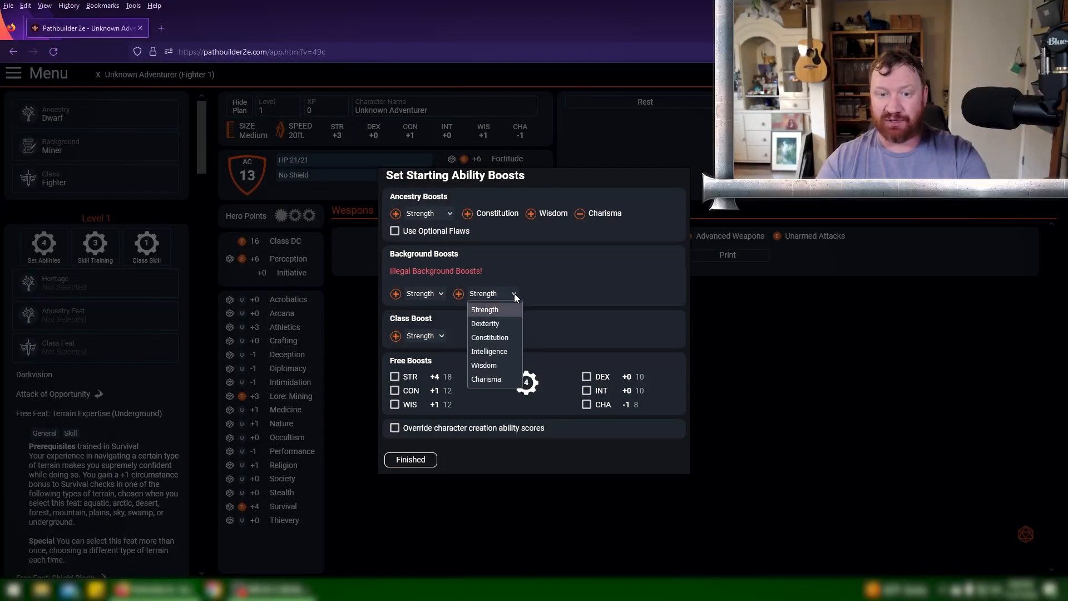
left_click(502, 338)
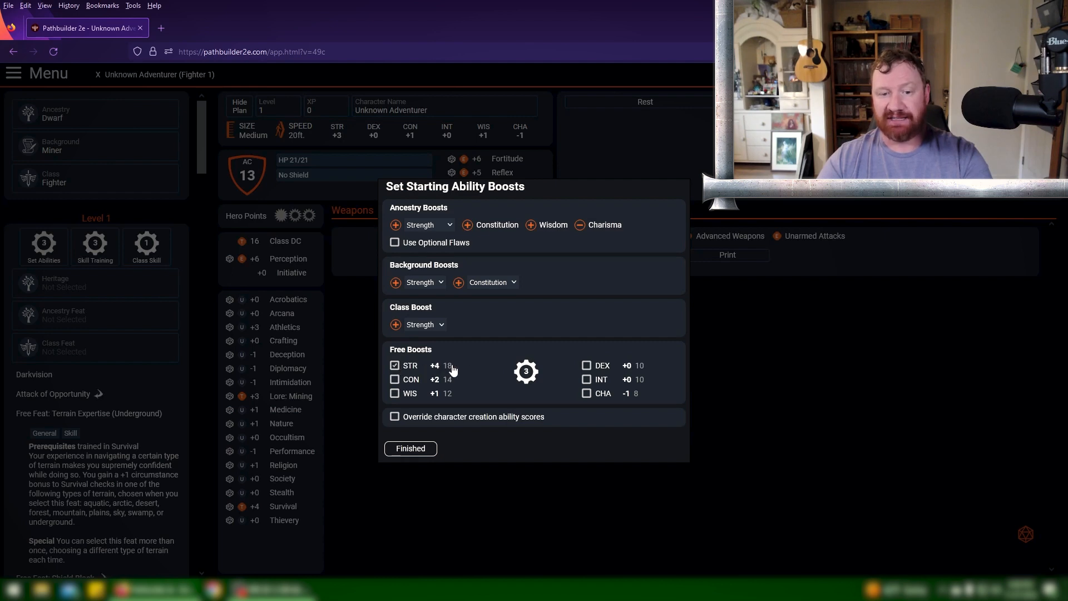
Assign the four free boosts to Strength, Constitution, Wisdom and Dexterity and finish the starting ability boosts
left_click(395, 379)
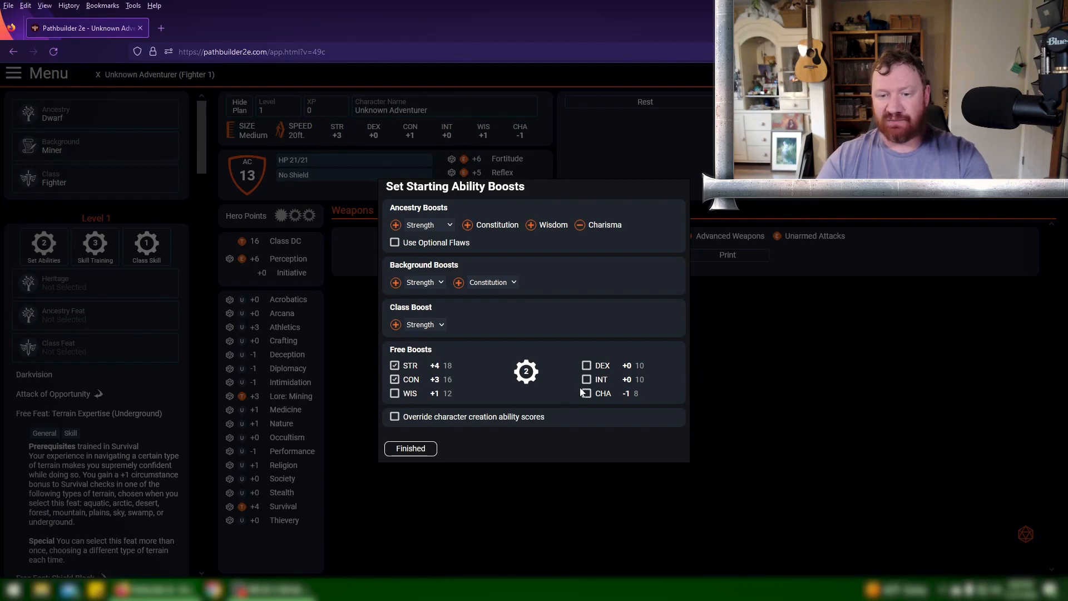
left_click(395, 394)
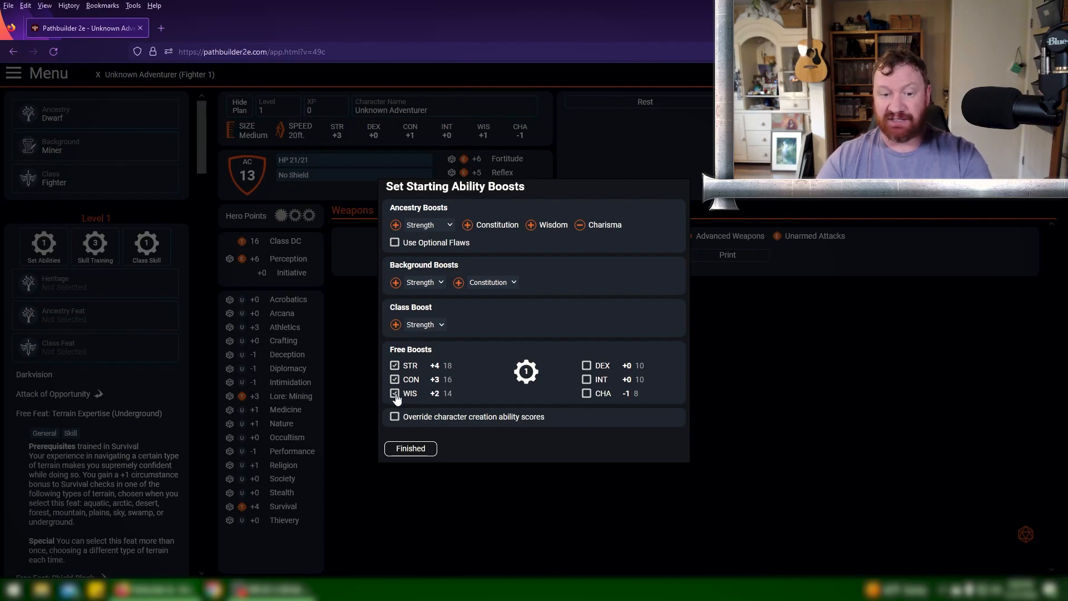
left_click(586, 366)
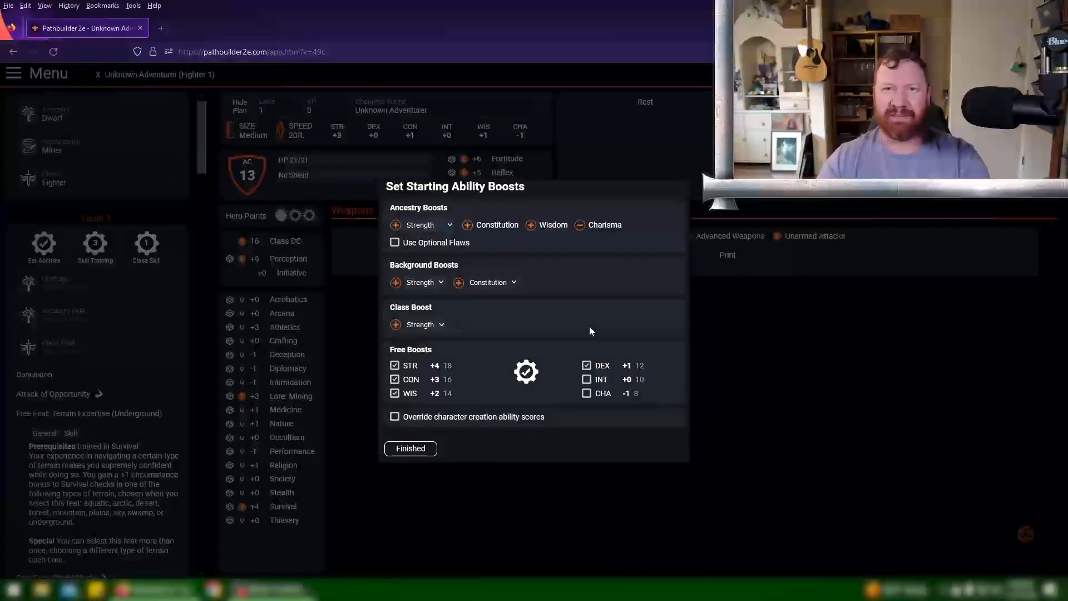
left_click(426, 454)
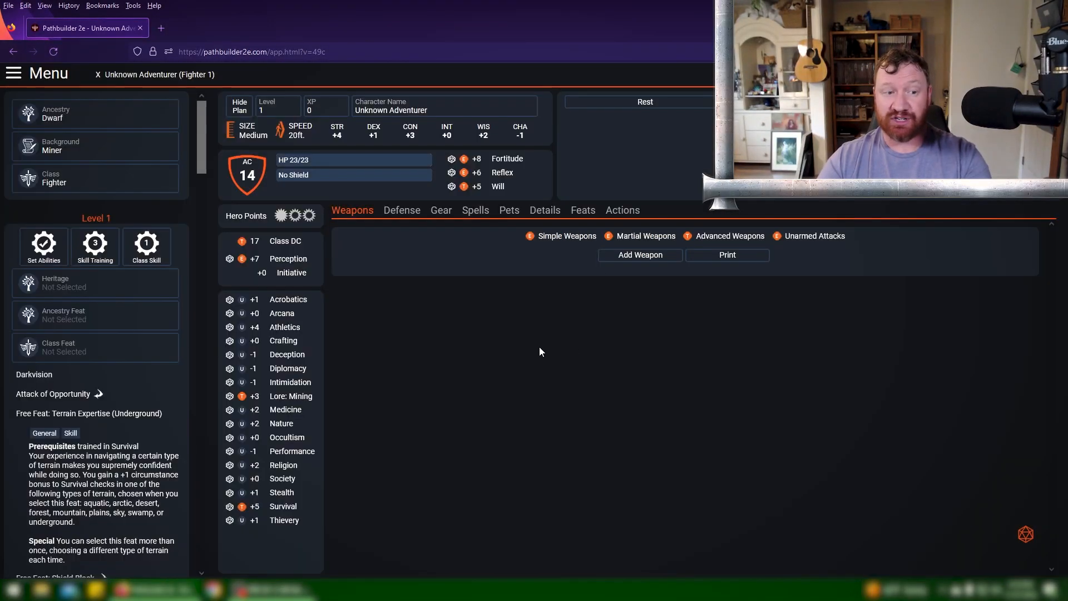
Review the uncommon and rare heritages, and choose Forge Dwarf from the common ones as the Level 1 heritage
scroll(84, 267, "down", 2)
scroll(84, 267, "up", 2)
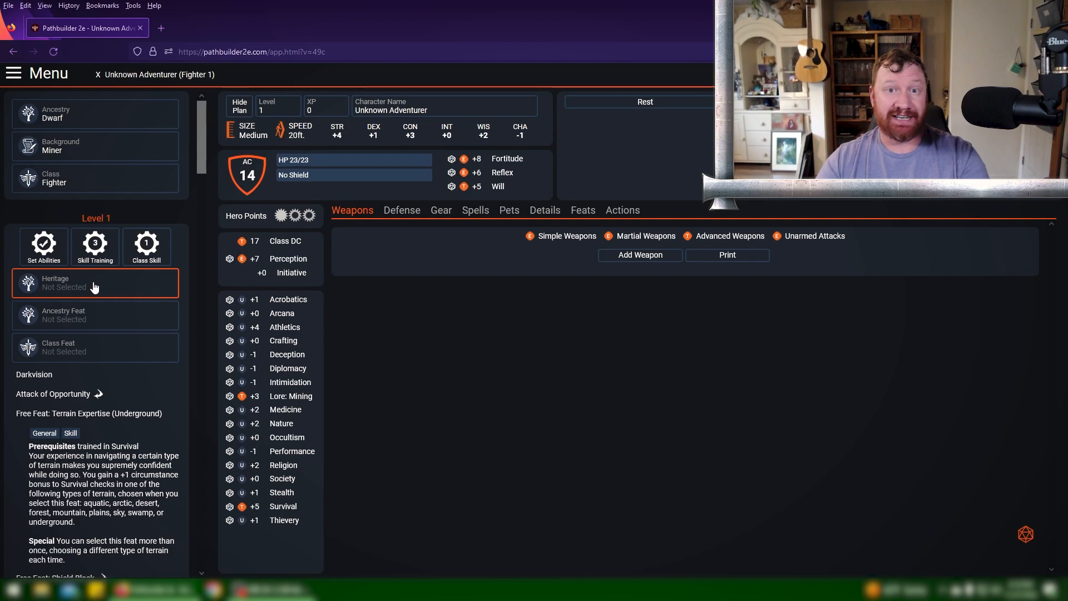
left_click(94, 287)
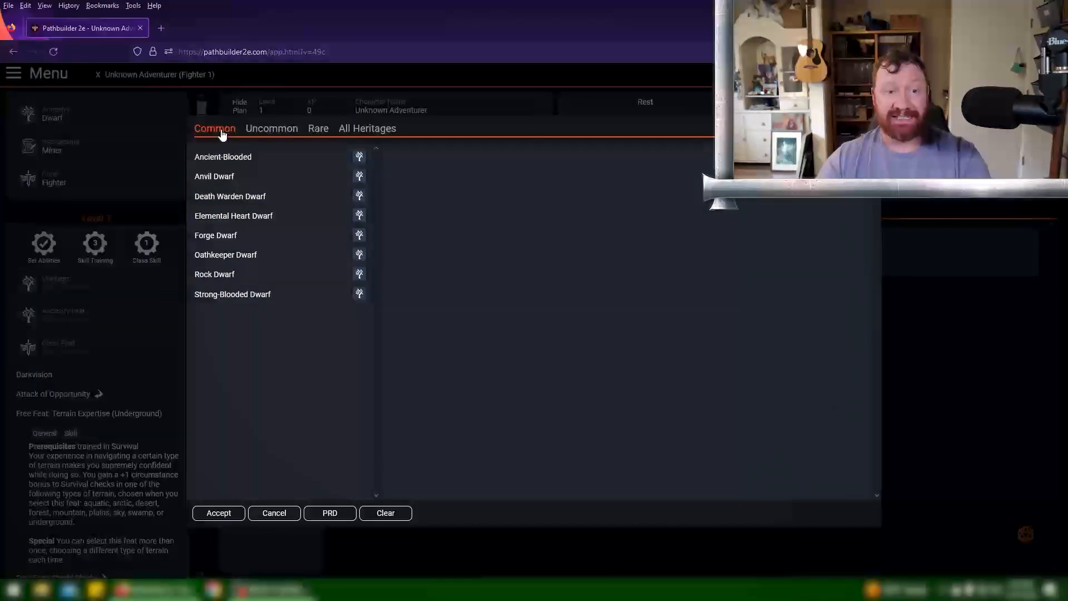
left_click(270, 130)
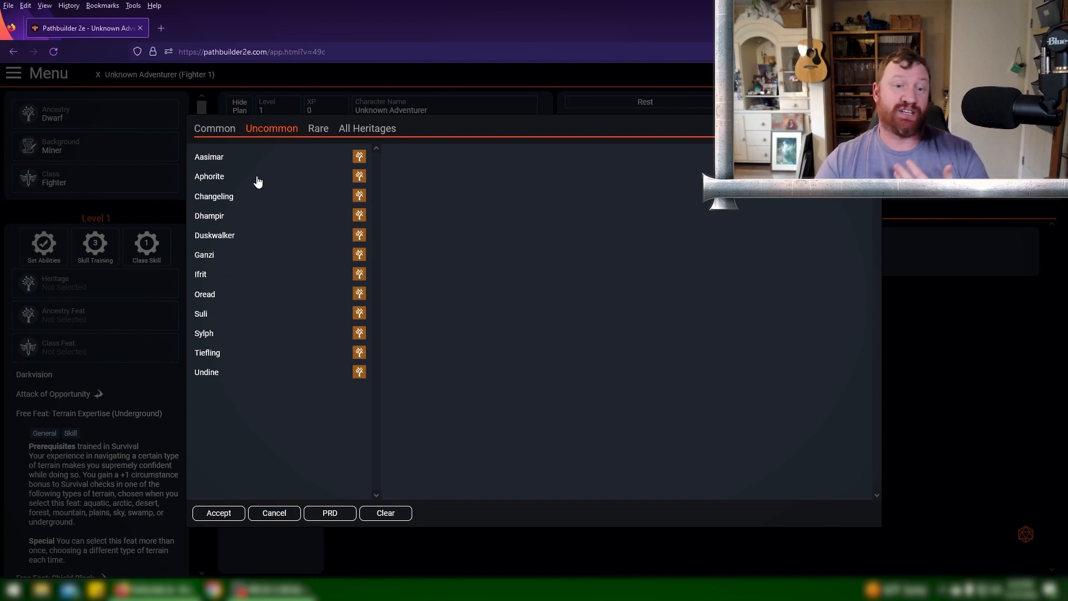
left_click(320, 128)
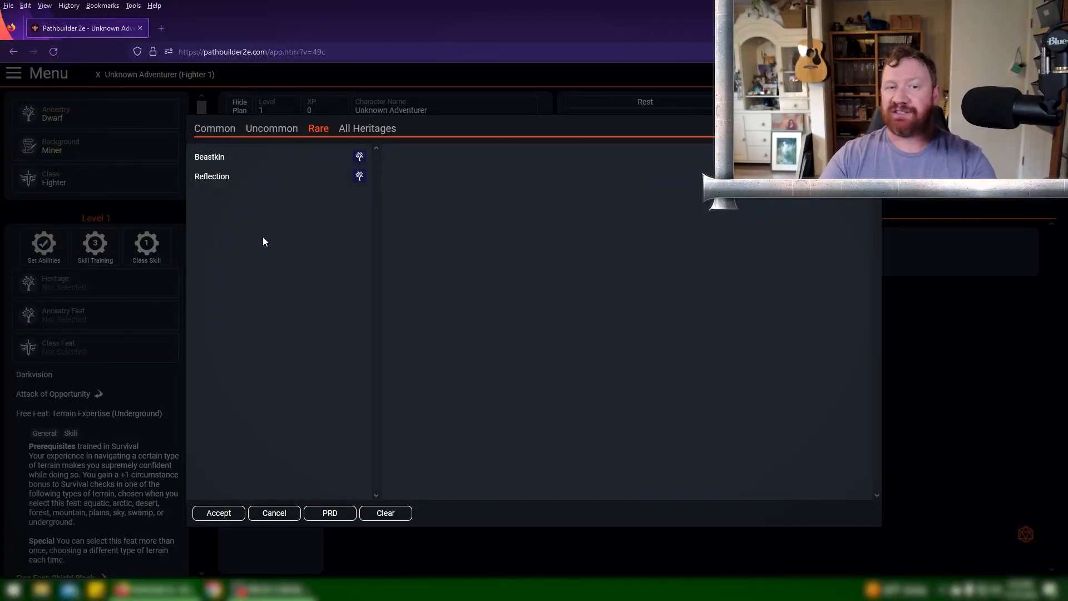
left_click(222, 134)
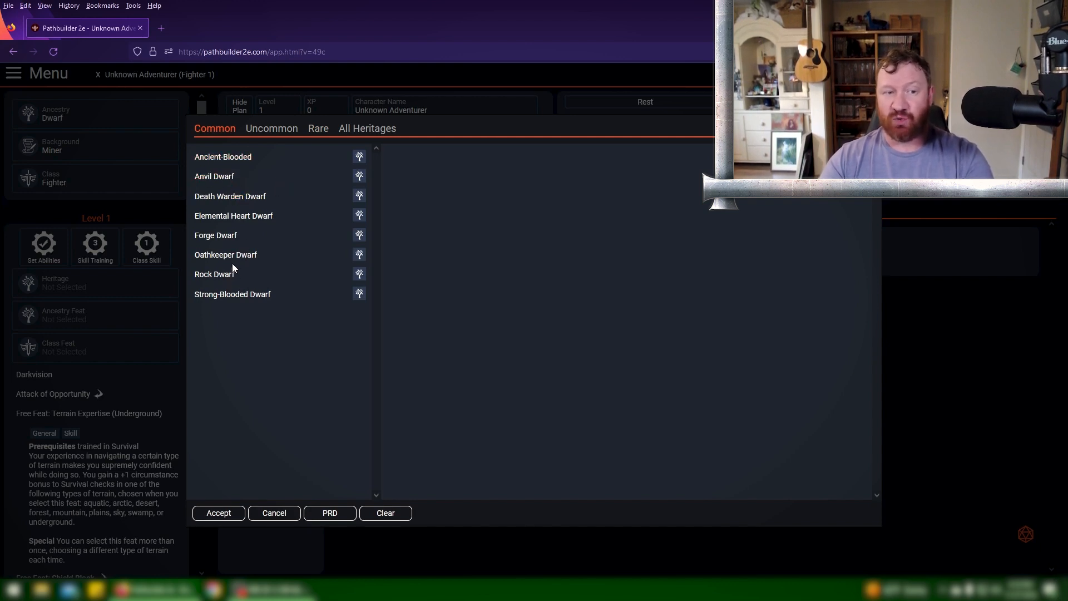
left_click(214, 236)
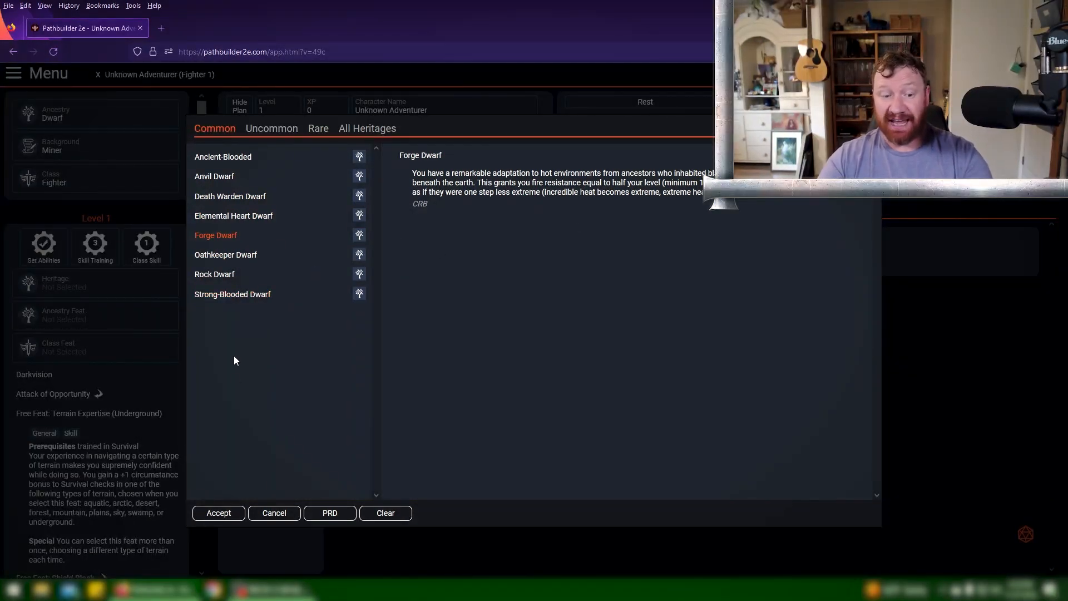
left_click(219, 513)
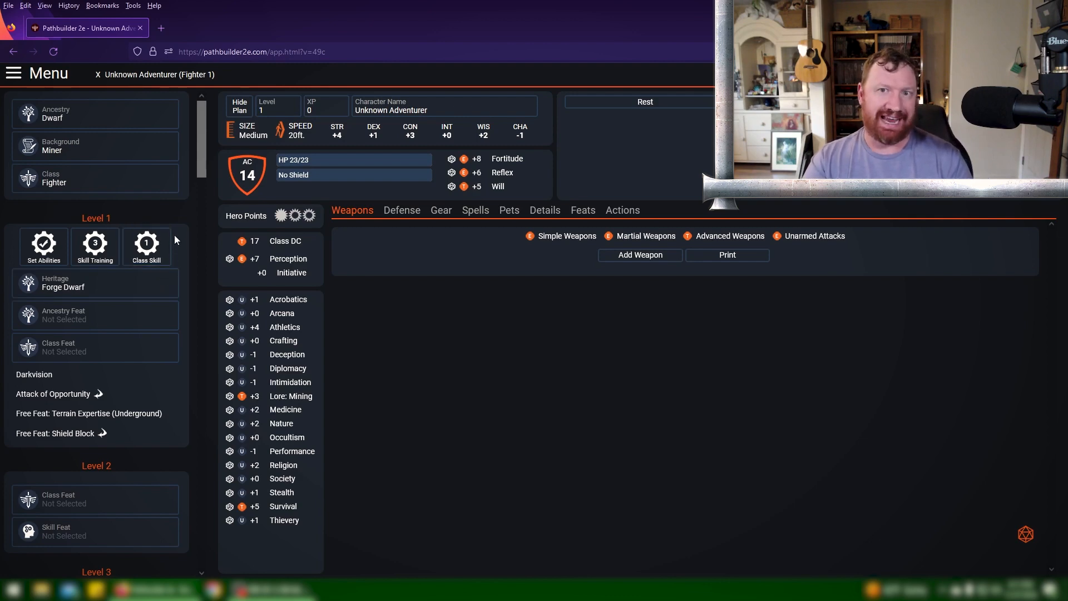
Review the Level 1 ancestry feats and select Dwarven Weapon Familiarity for the dwarf
scroll(100, 311, "down", 1)
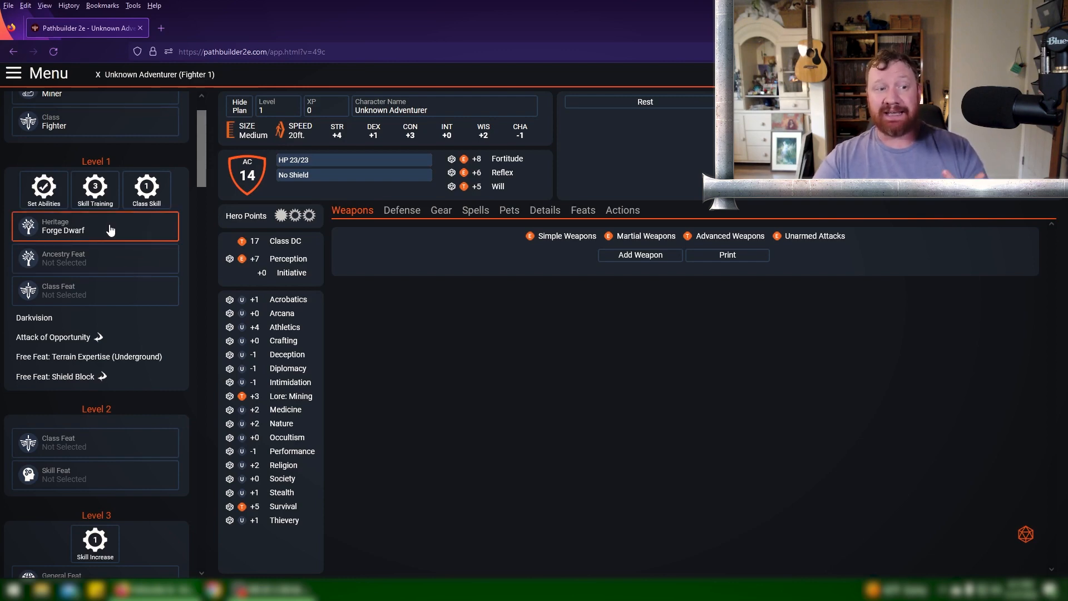
left_click(93, 259)
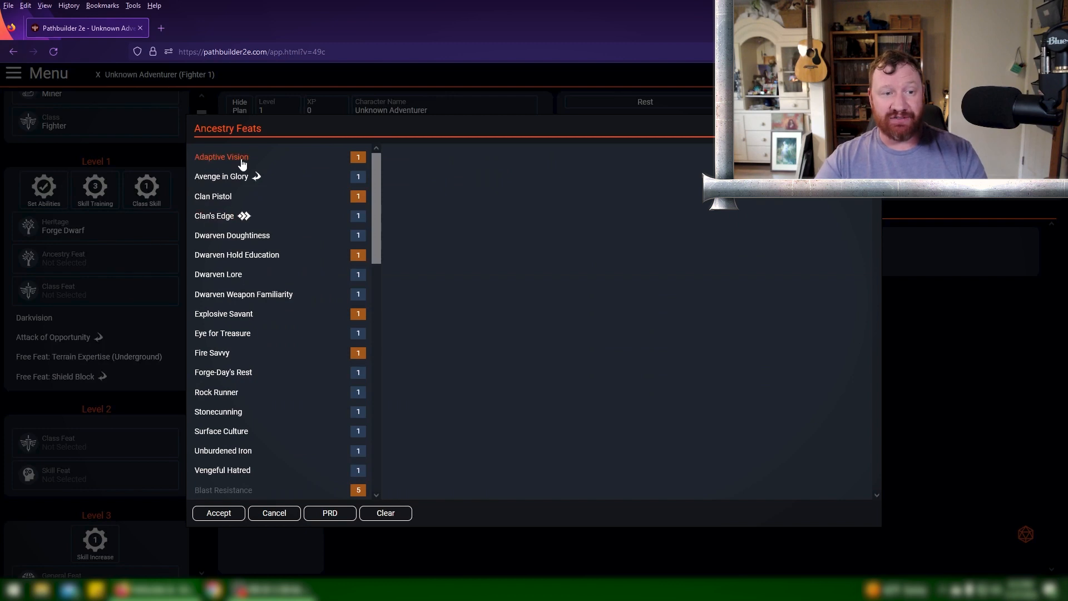
scroll(275, 324, "down", 1)
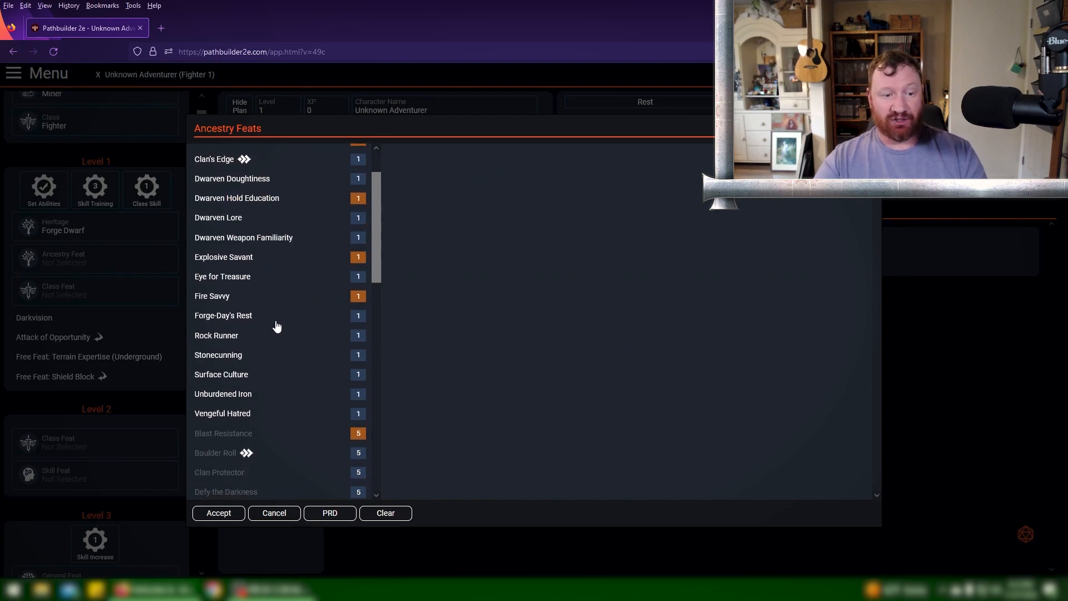
scroll(275, 336, "up", 1)
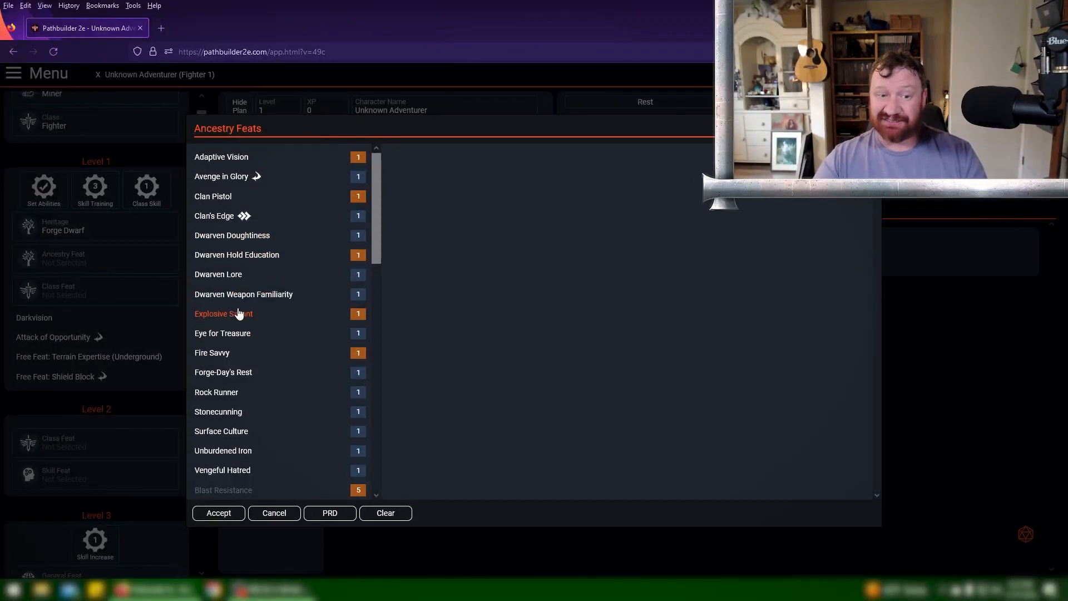
left_click(264, 296)
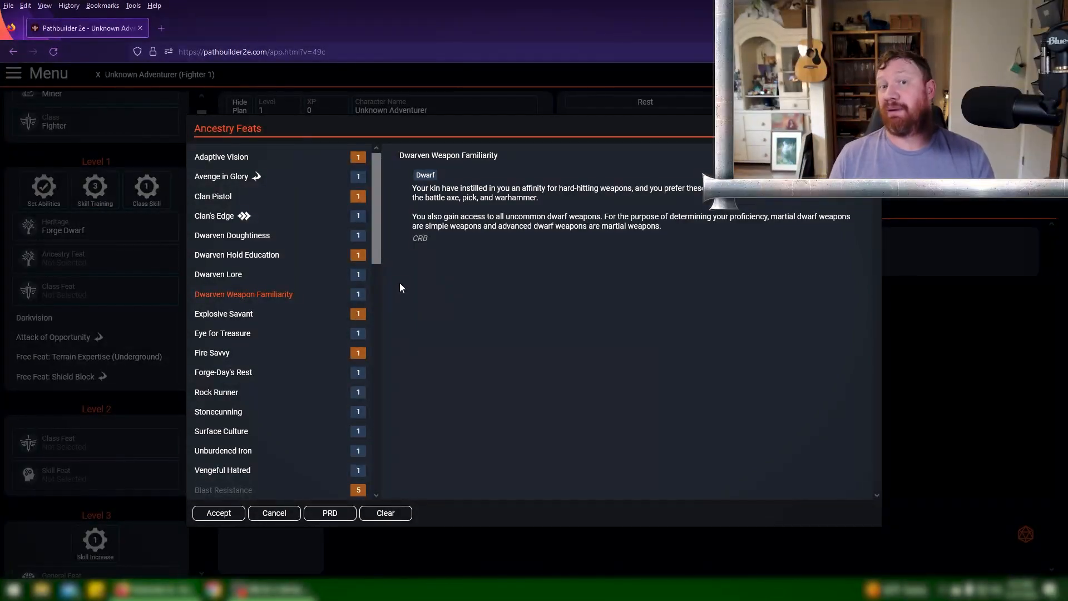
left_click(218, 512)
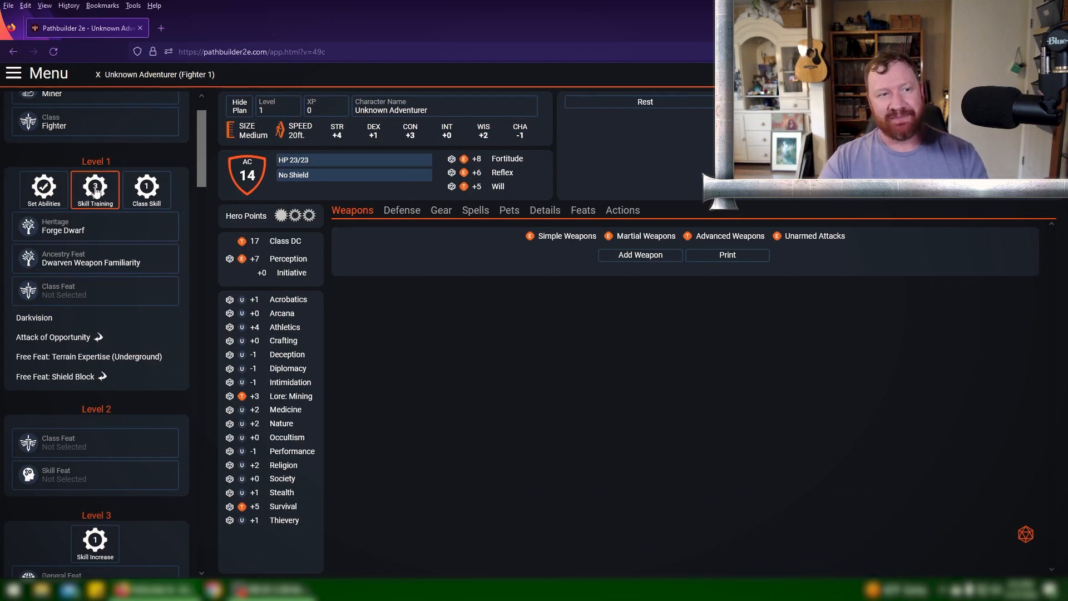
Train Athletics, Stealth and Thievery with the three Level 1 skill training selections
left_click(95, 191)
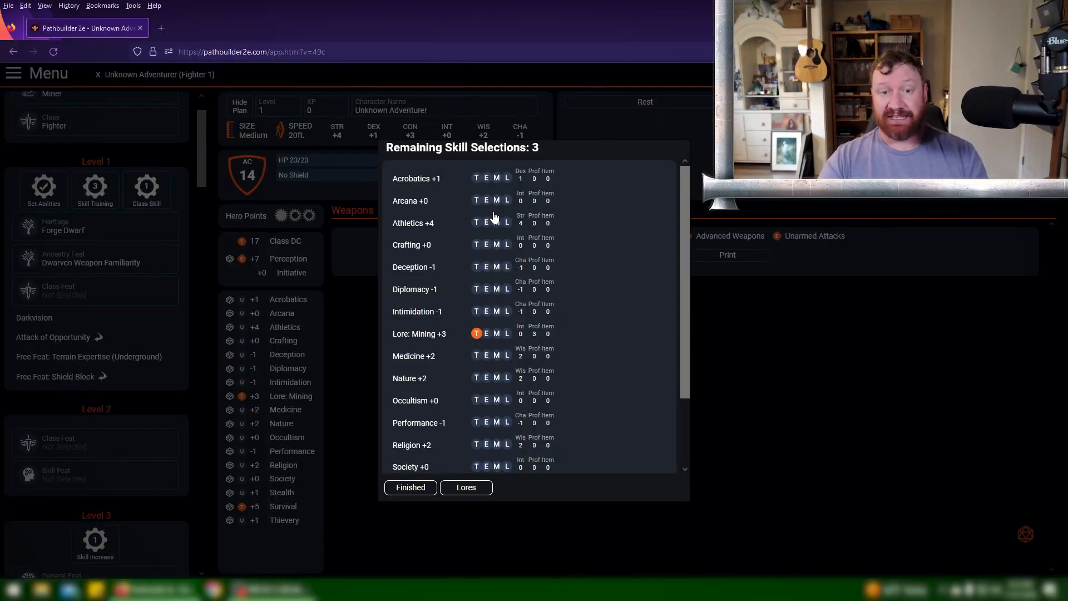
scroll(502, 378, "down", 2)
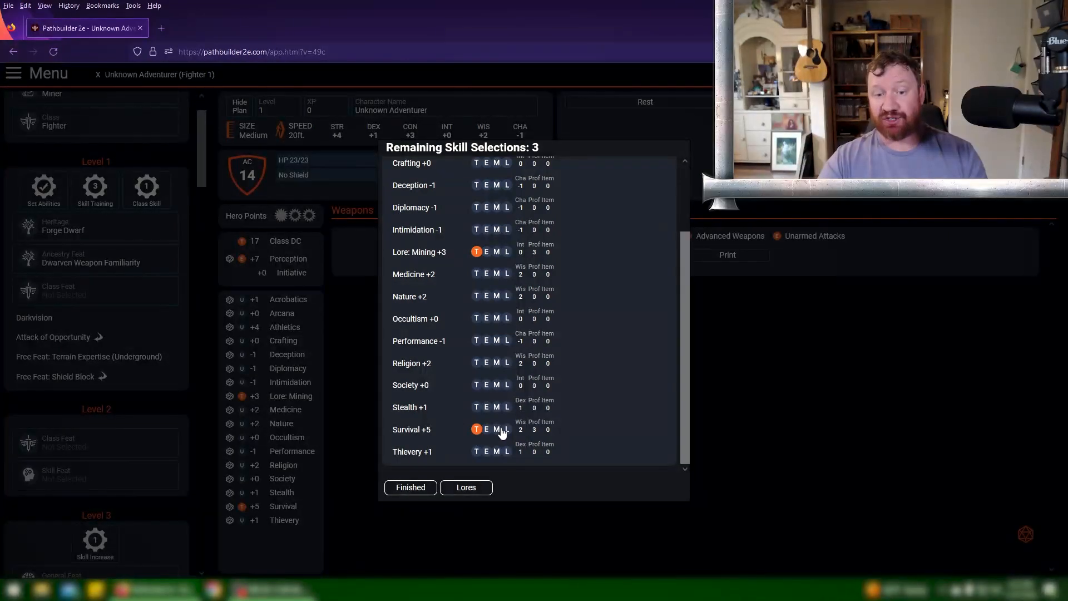
scroll(496, 437, "up", 3)
left_click(476, 223)
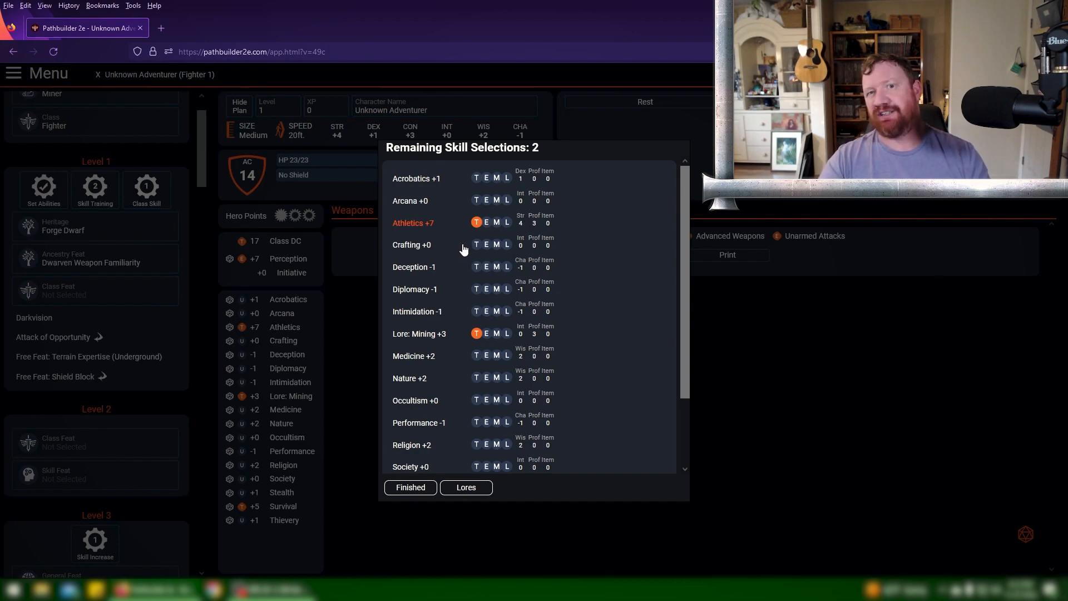
scroll(474, 285, "down", 1)
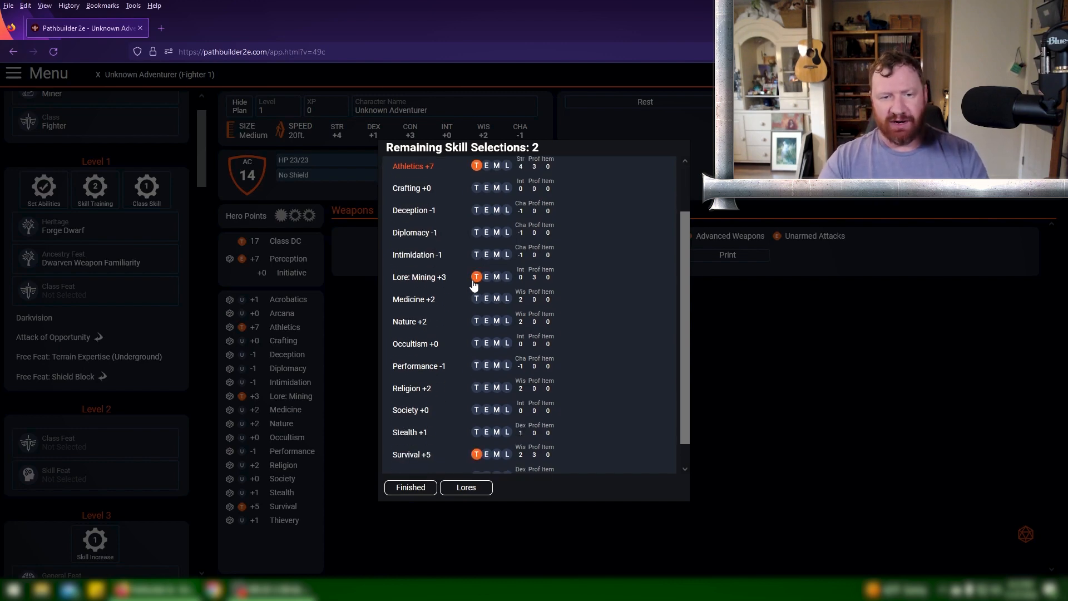
scroll(473, 284, "down", 1)
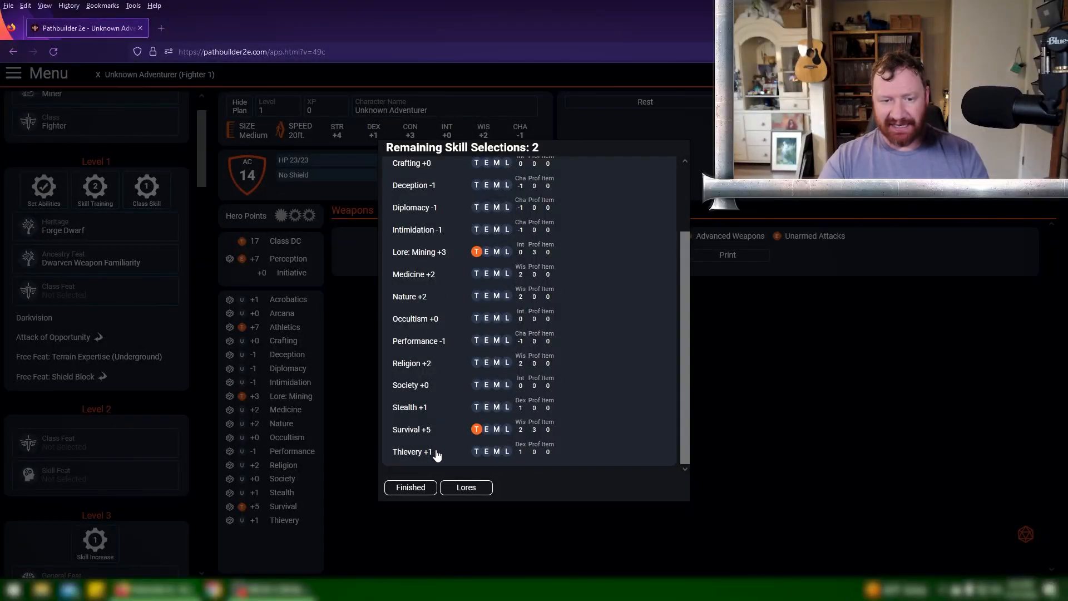
left_click(476, 407)
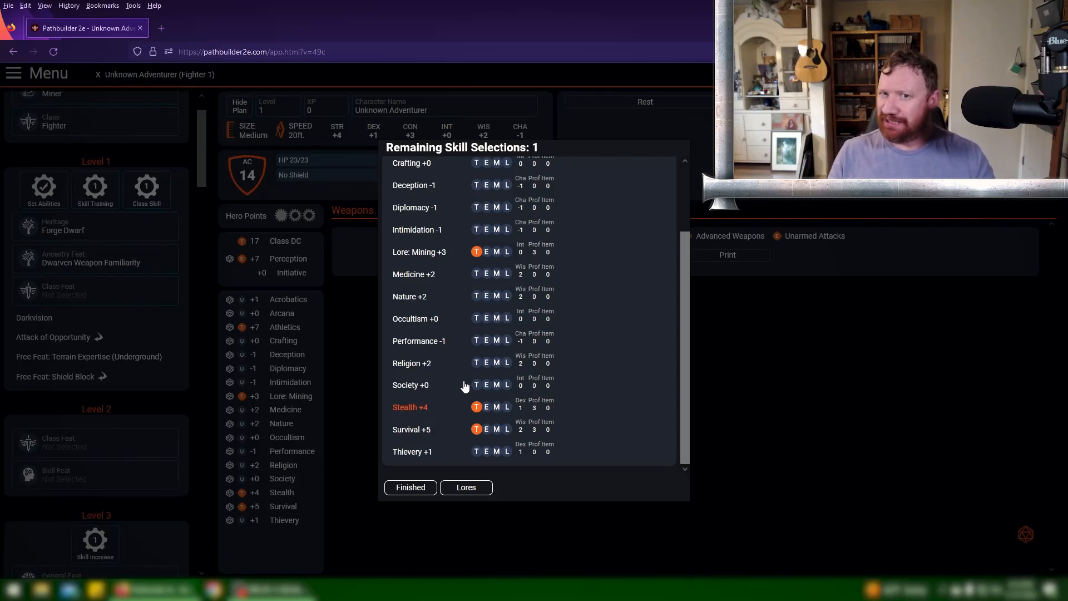
left_click(476, 452)
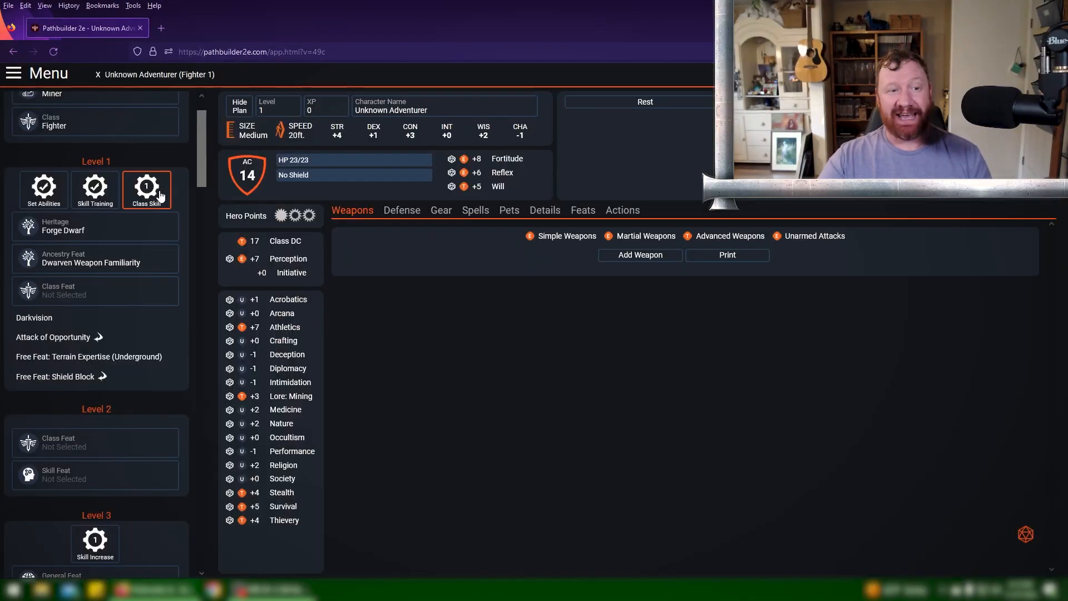
Check the Fighter's class skill choices and remove the Athletics training from the Level 1 skill training selections
left_click(159, 194)
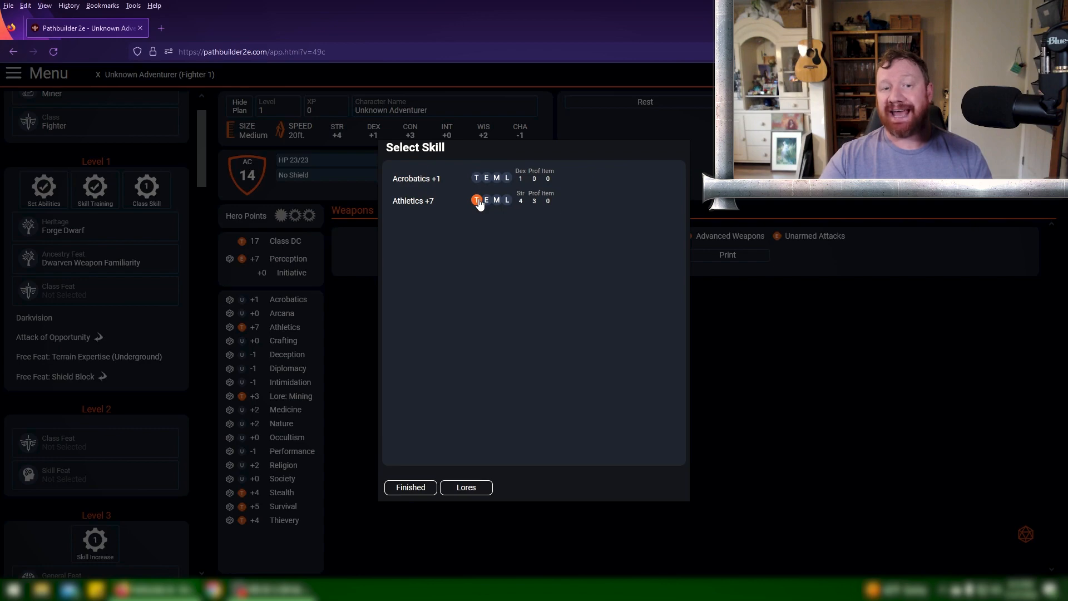
left_click(422, 493)
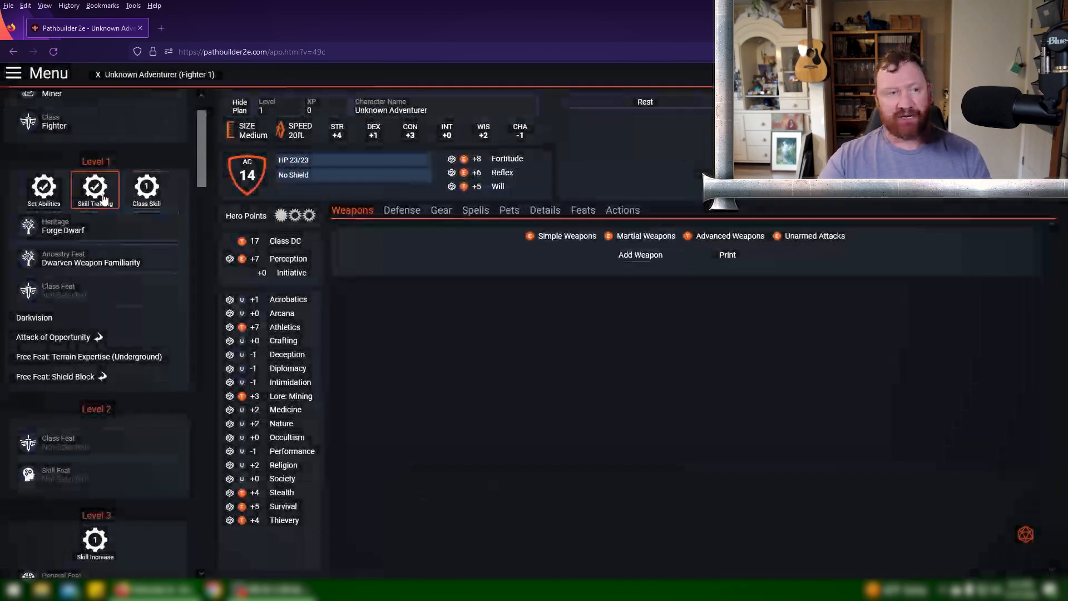
left_click(109, 199)
left_click(476, 222)
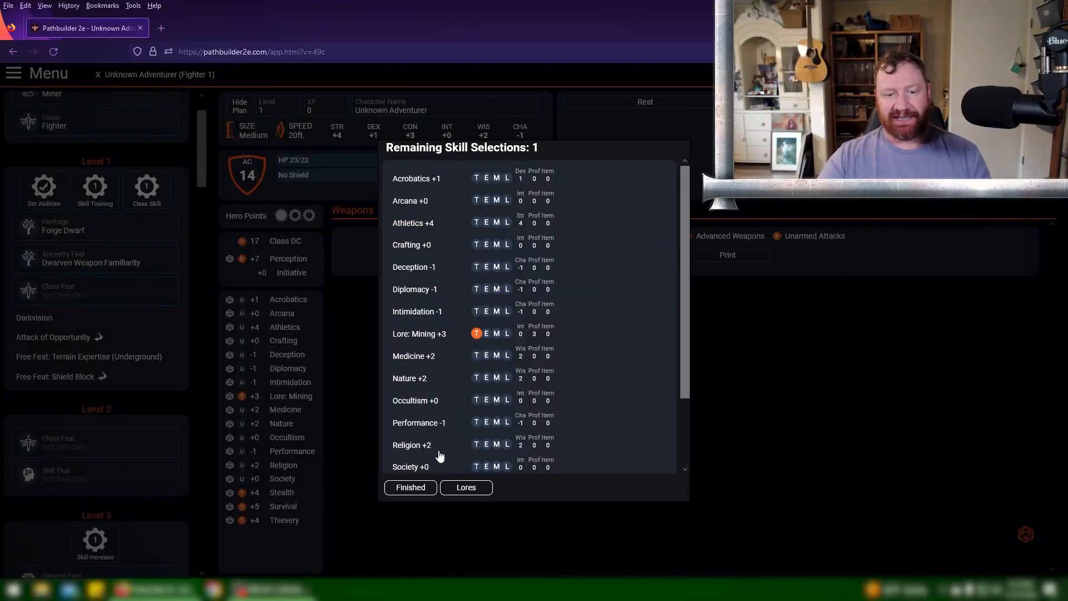
left_click(410, 488)
Train Athletics as the Fighter's Level 1 class skill
left_click(147, 187)
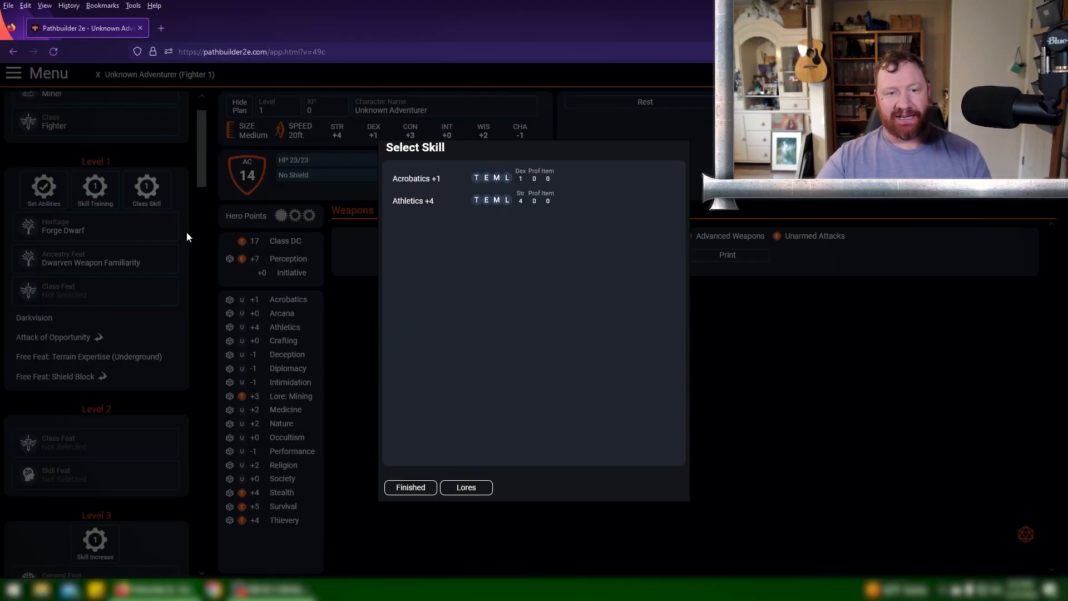
left_click(476, 200)
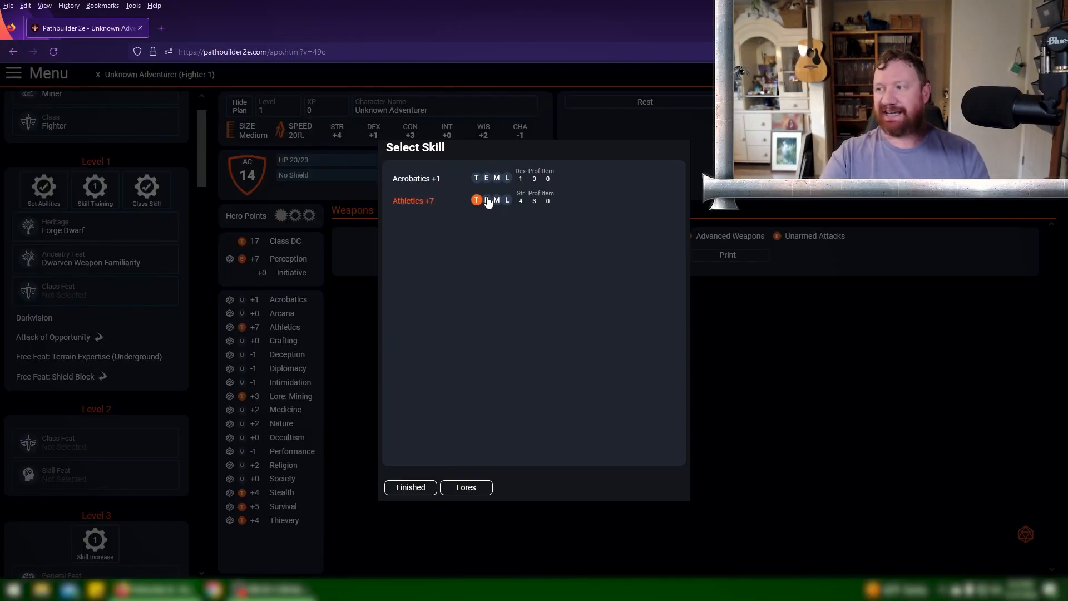
left_click(325, 288)
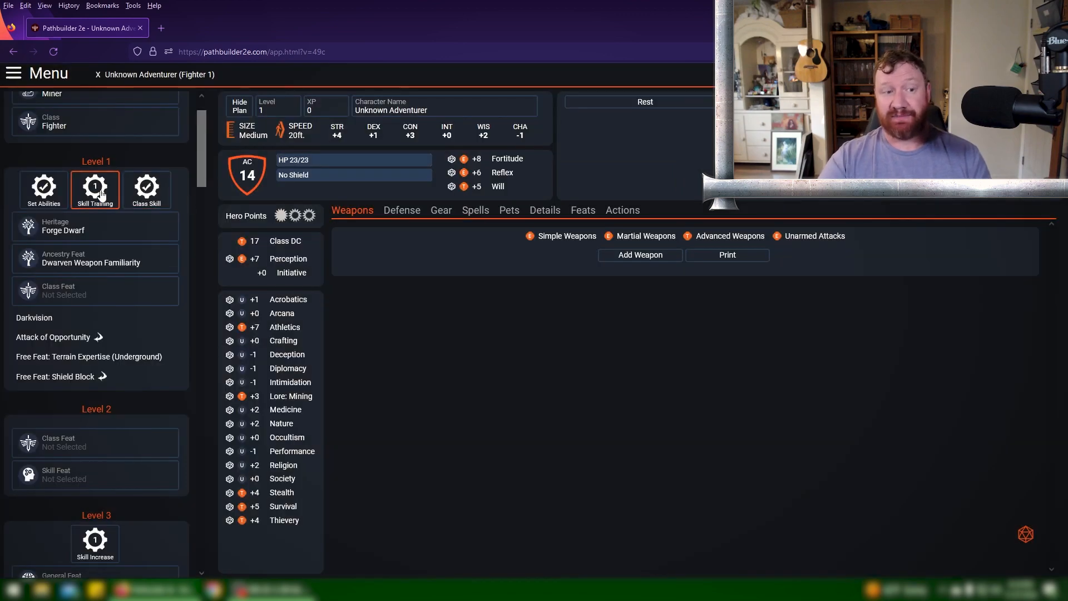
Train Medicine with the remaining Level 1 skill training selection
left_click(101, 194)
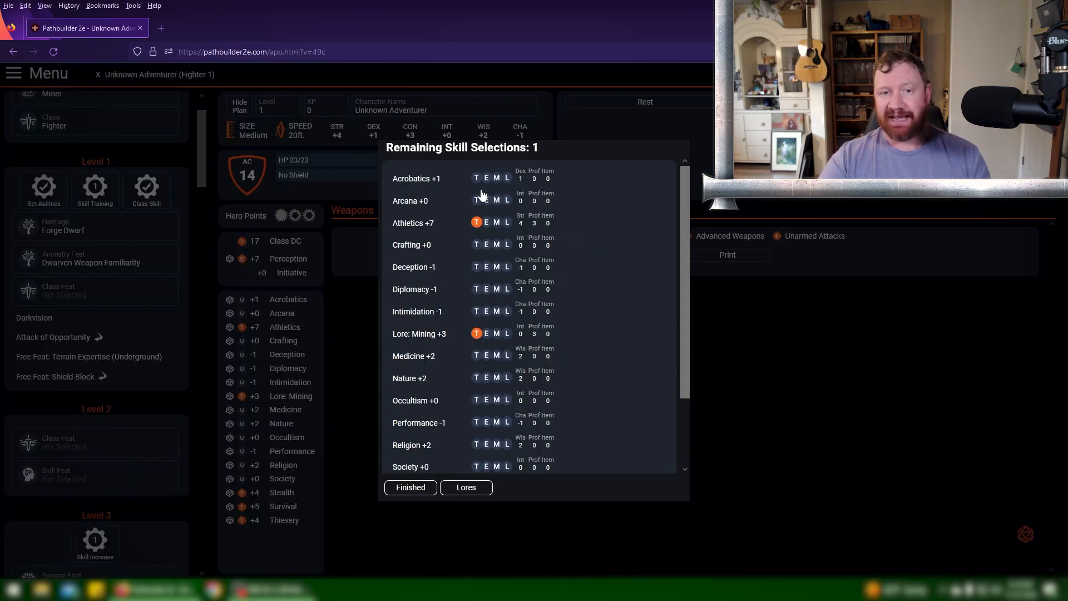
scroll(495, 309, "down", 3)
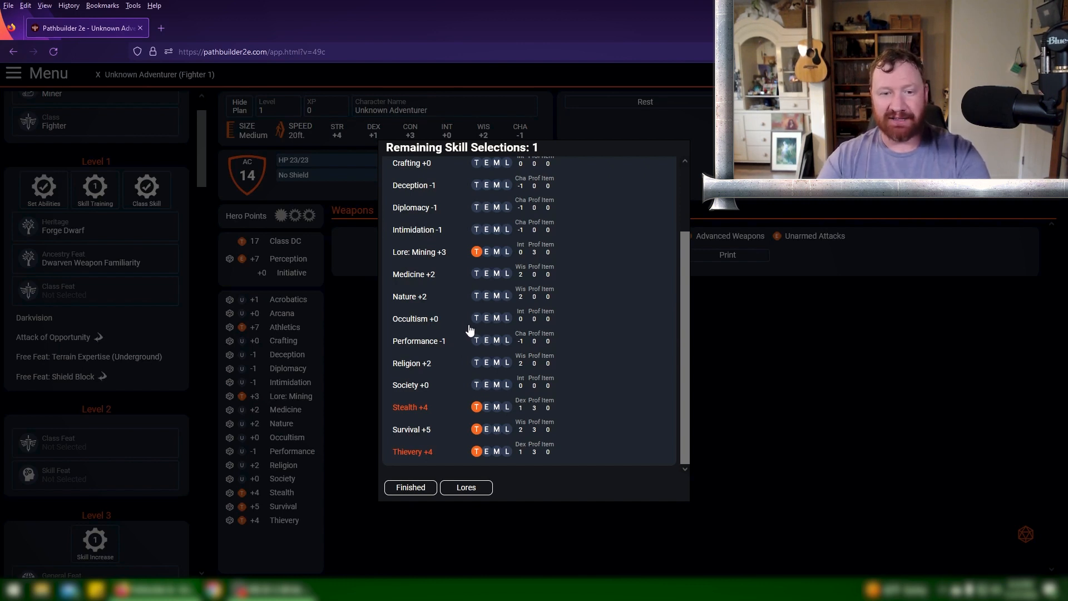
left_click(477, 274)
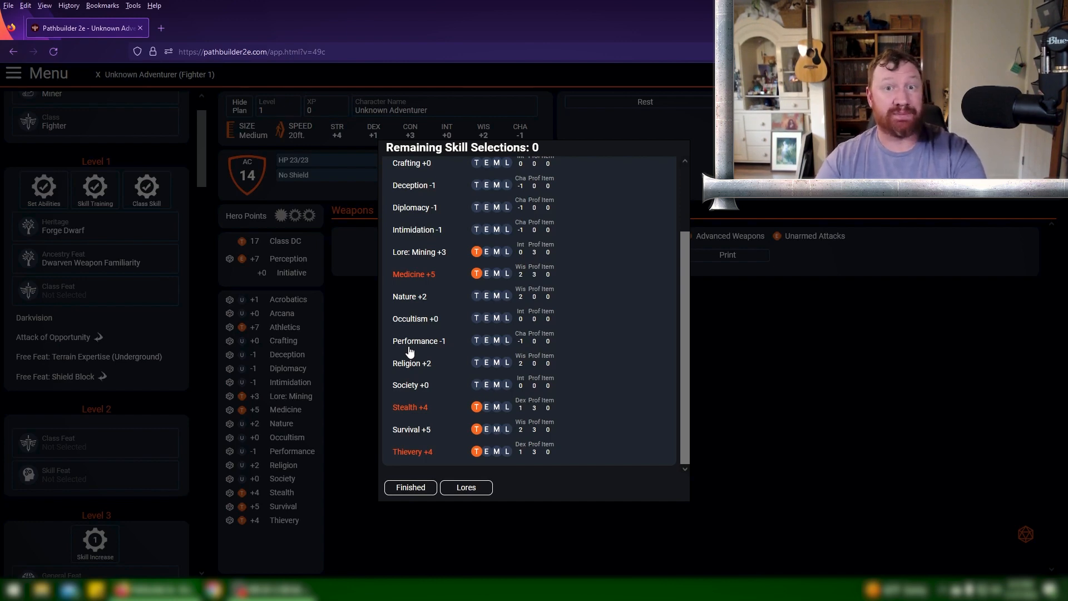
left_click(412, 488)
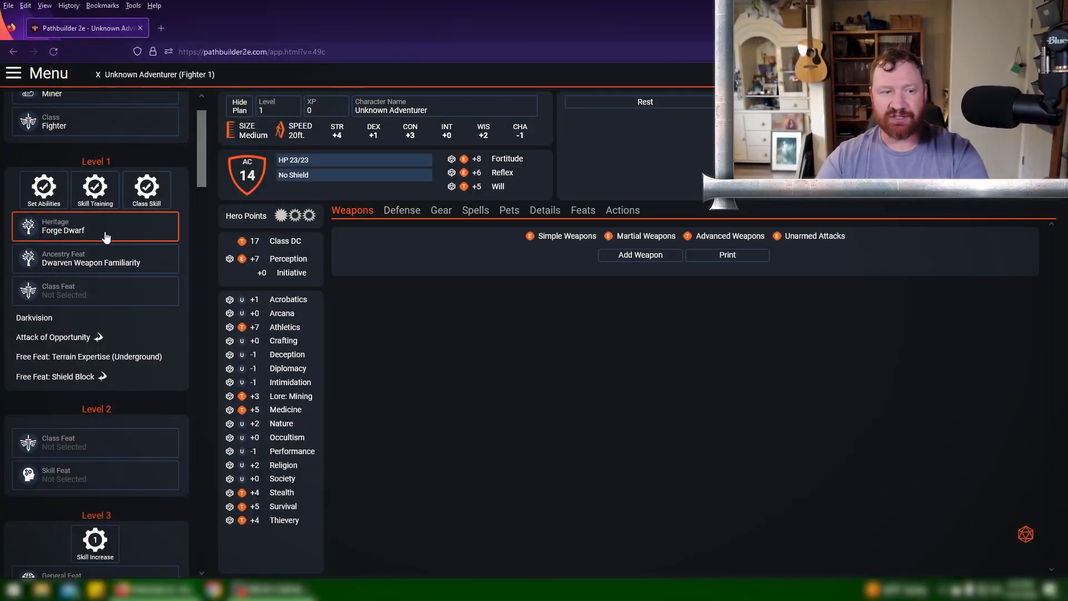
Choose Power Attack as the Fighter's Level 1 class feat
left_click(108, 293)
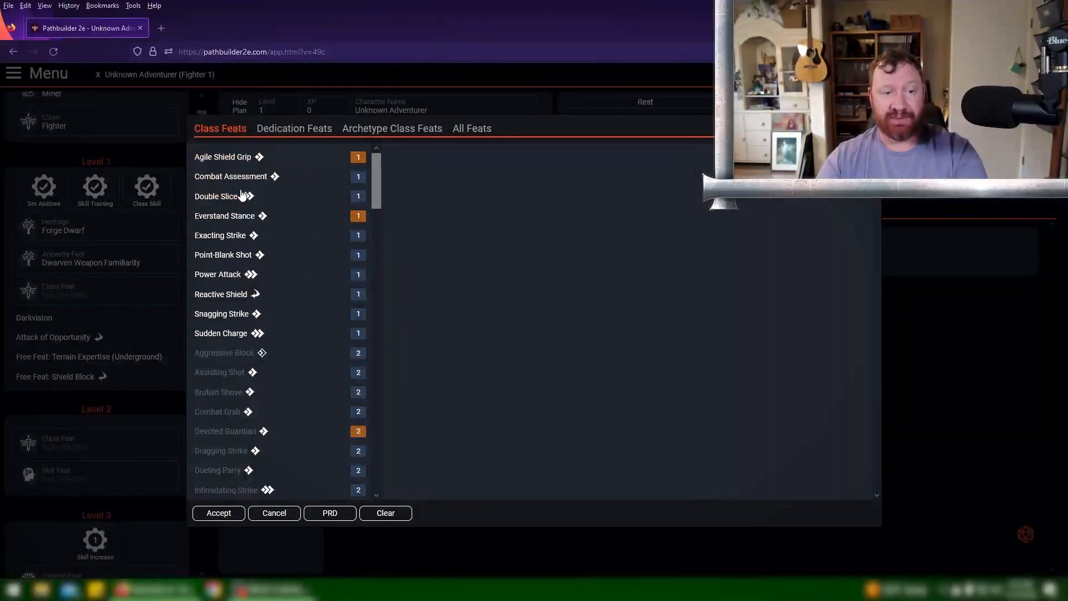
left_click(229, 275)
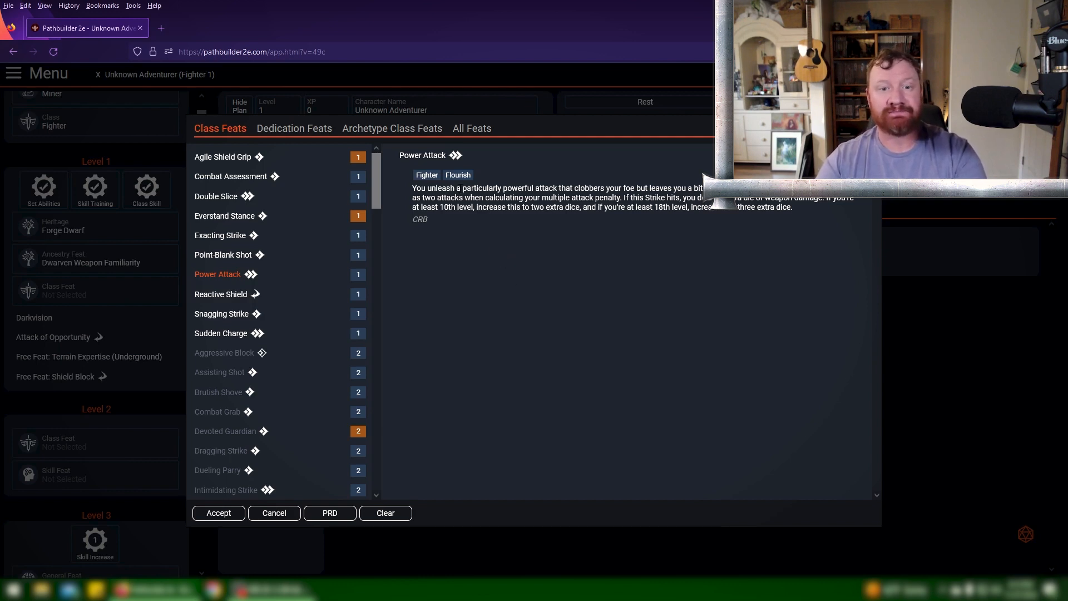
left_click(218, 513)
scroll(100, 195, "down", 2)
scroll(110, 205, "up", 3)
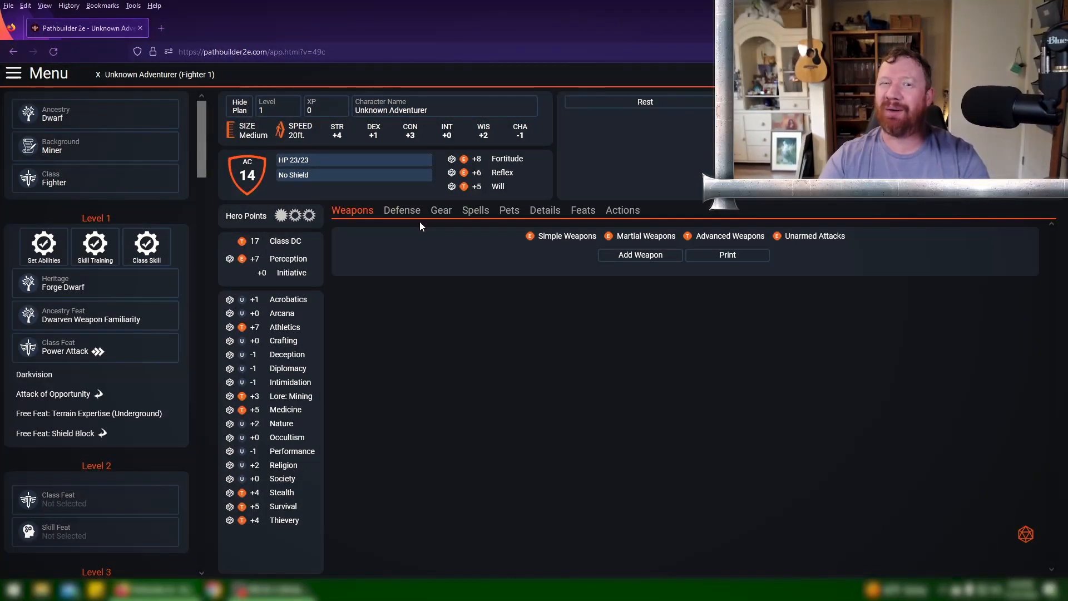
Start adding a weapon, browse the standard martial weapons and filter them to Melee type and Axe group
left_click(640, 256)
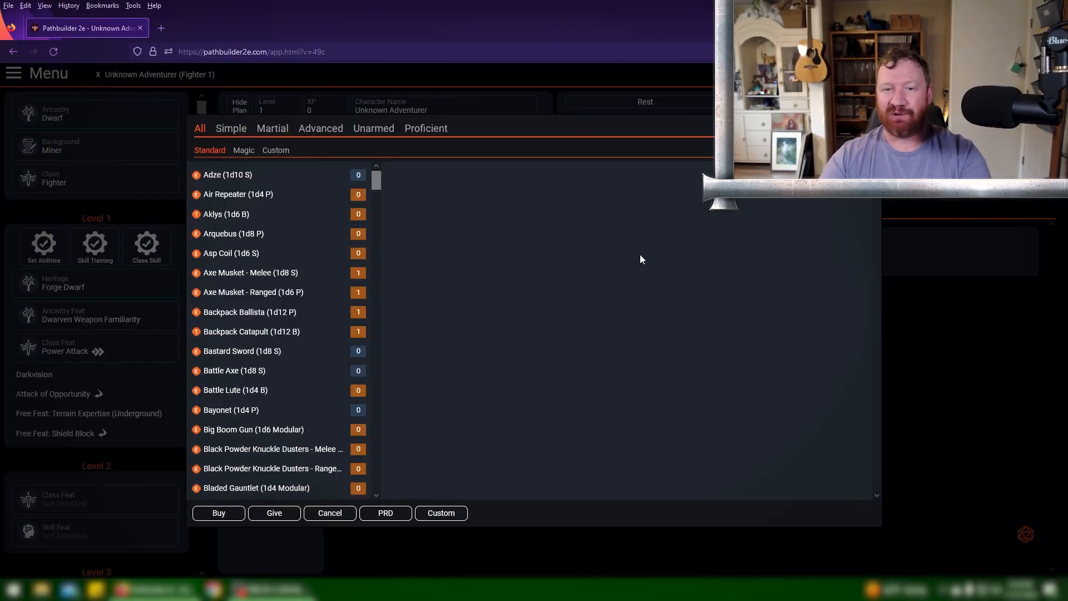
left_click(273, 128)
scroll(286, 345, "down", 8)
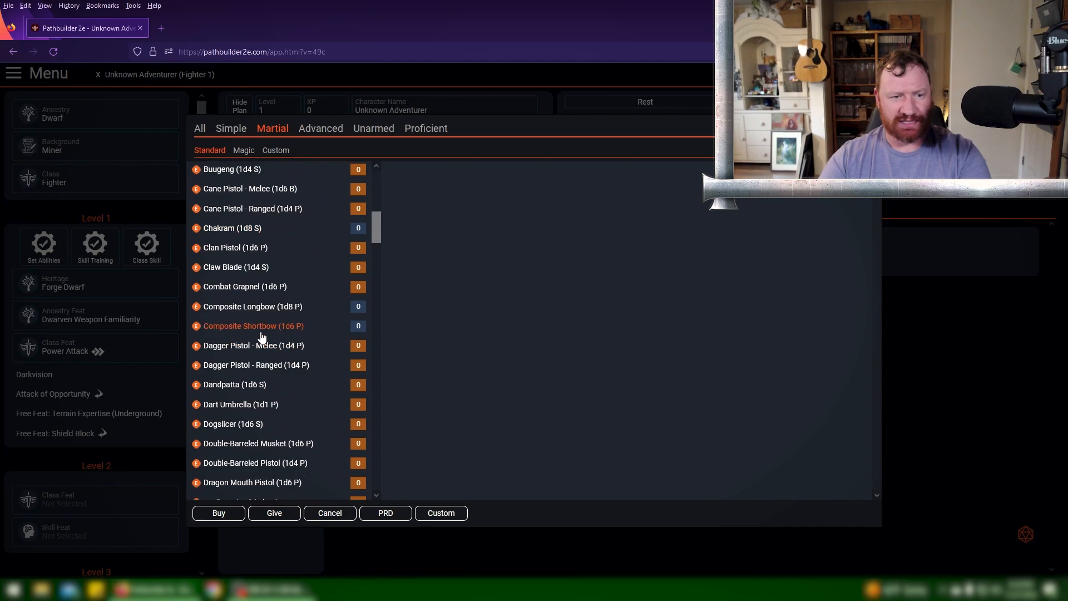
scroll(273, 351, "down", 2)
scroll(272, 351, "down", 5)
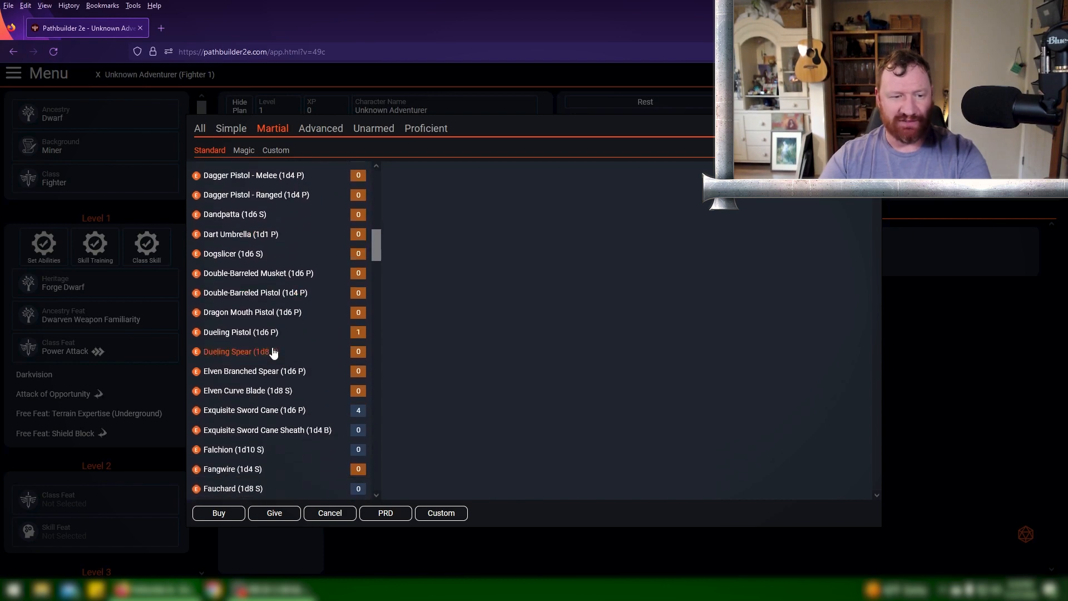
scroll(274, 353, "down", 1)
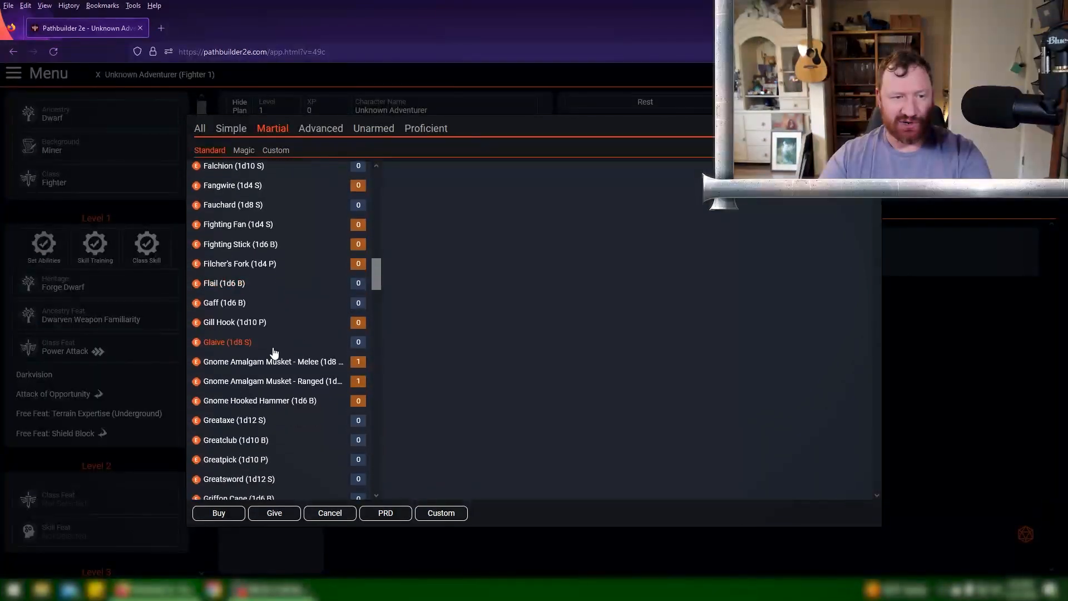
scroll(272, 335, "down", 4)
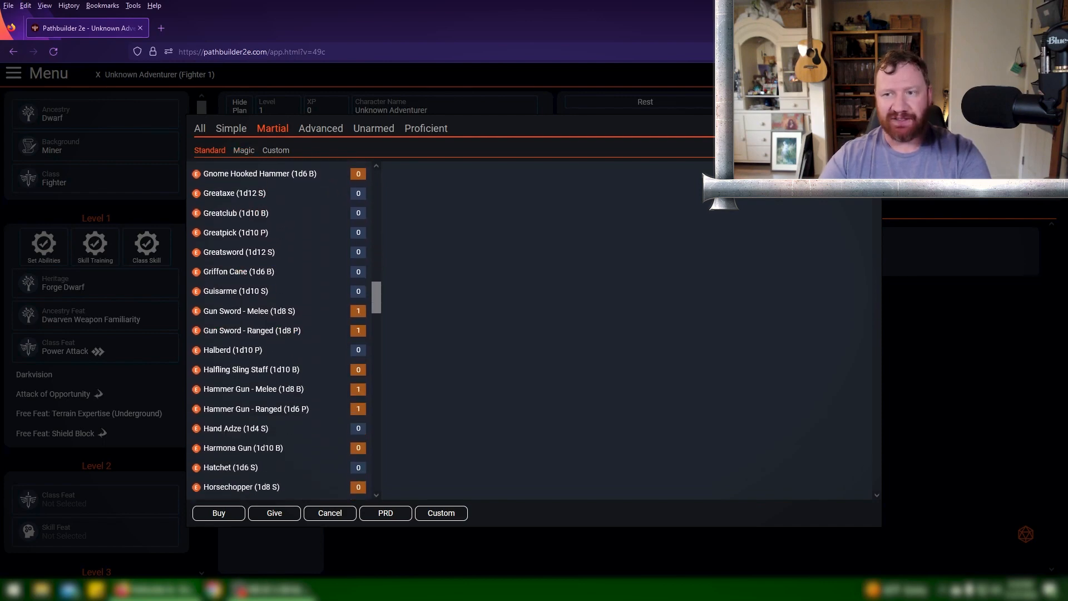
left_click(865, 128)
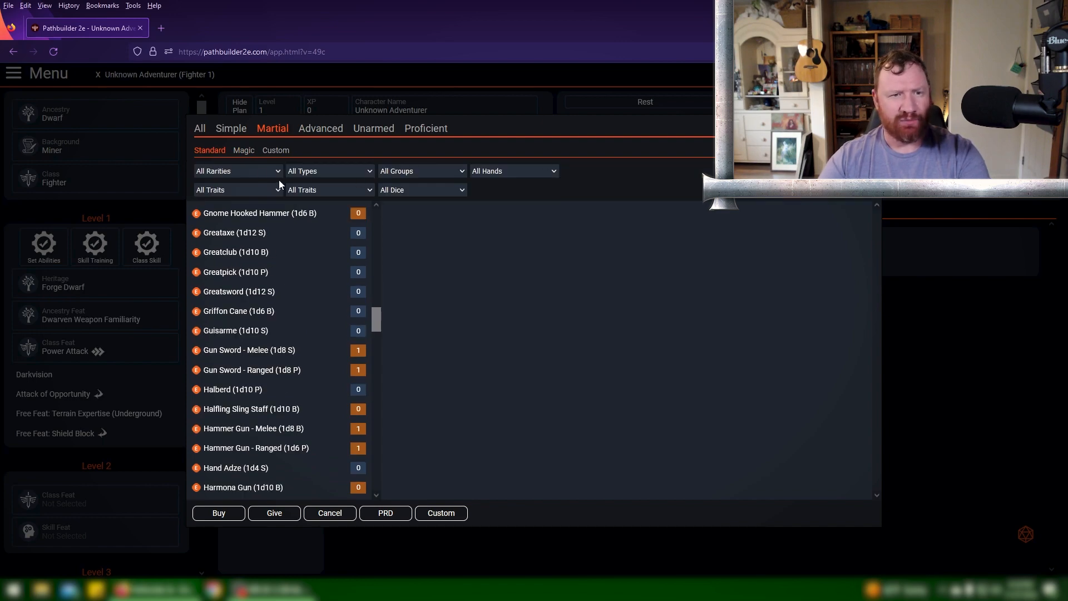
left_click(367, 171)
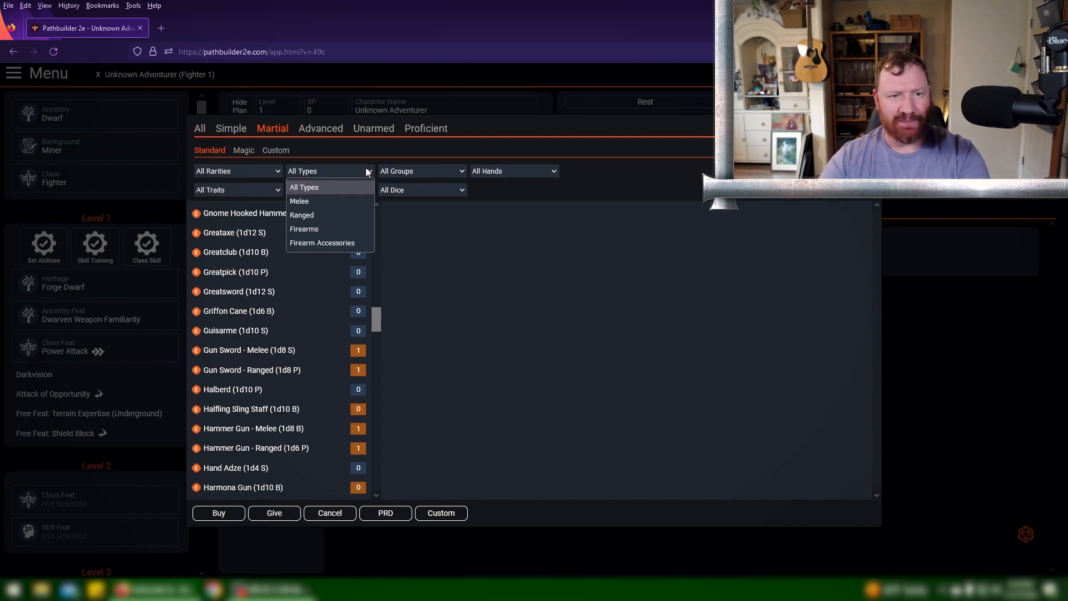
left_click(318, 197)
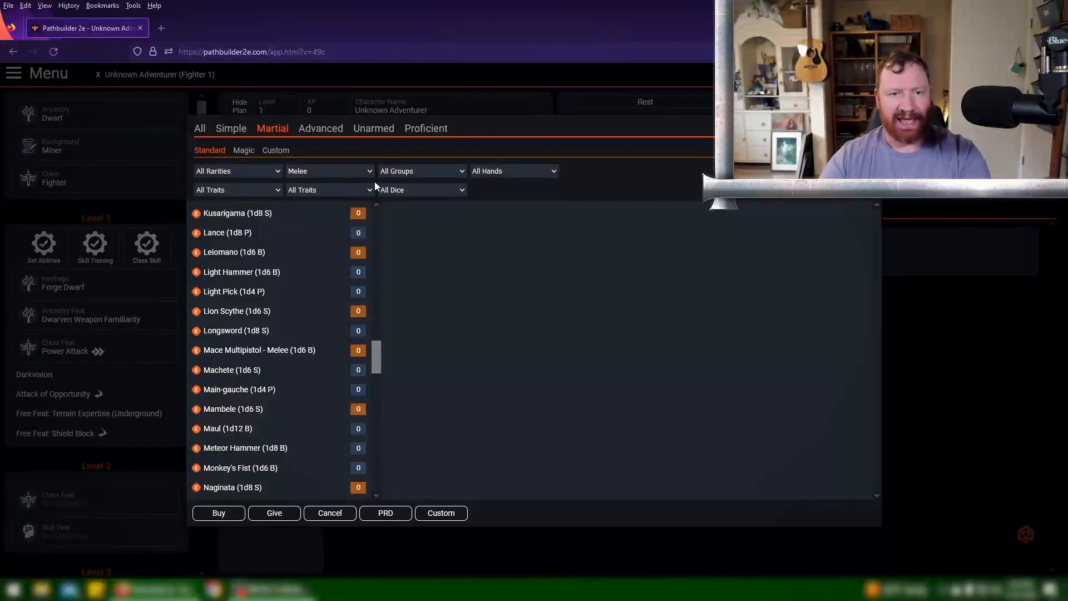
left_click(458, 172)
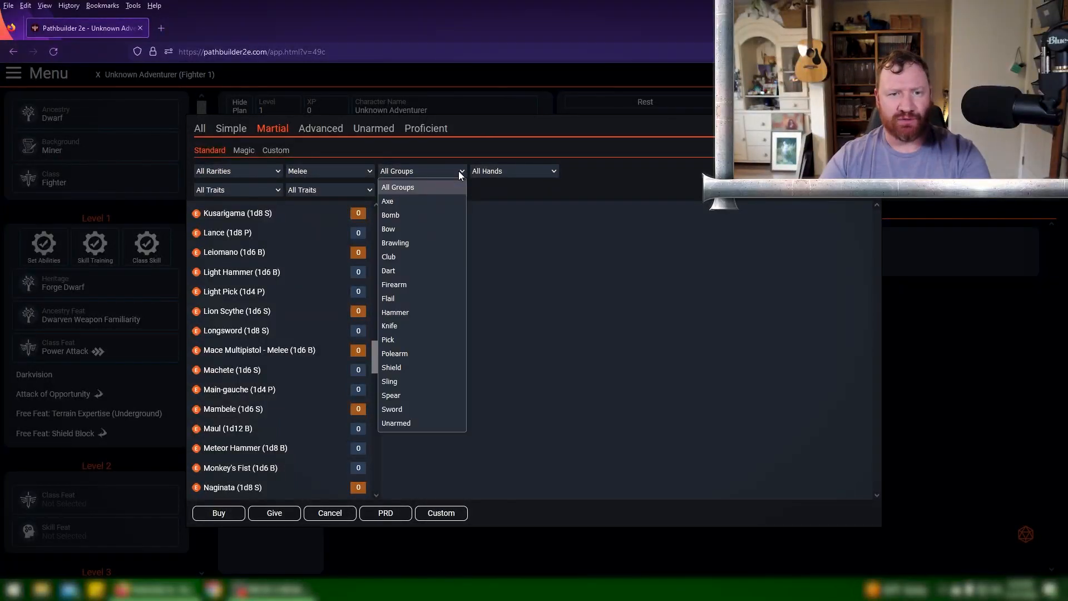
left_click(405, 207)
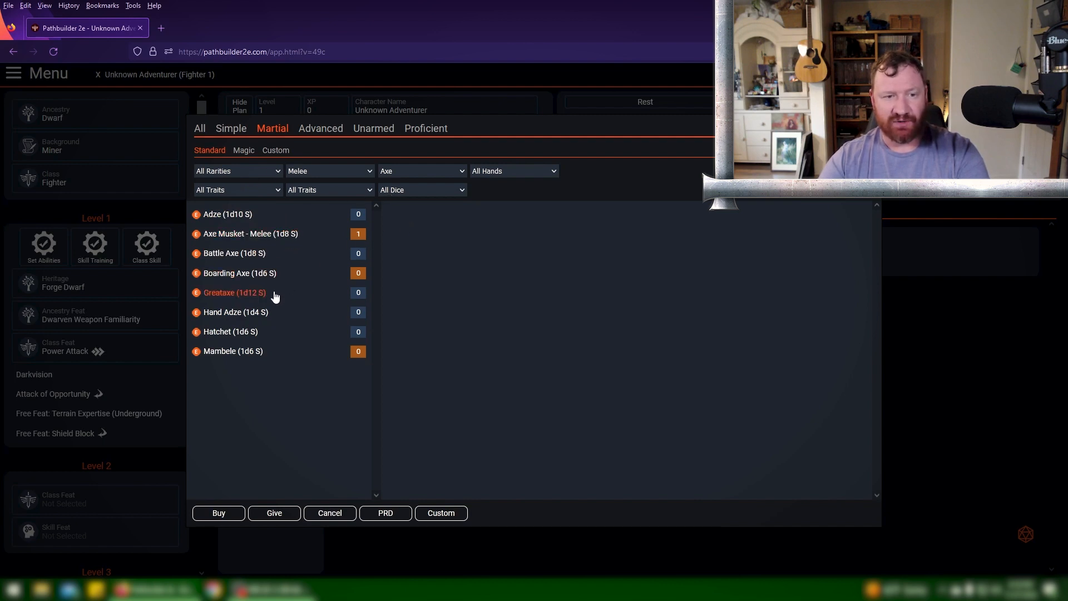
Check the martial Battle Axe's details and add the advanced Dwarven War Axe to the character's weapons
left_click(248, 253)
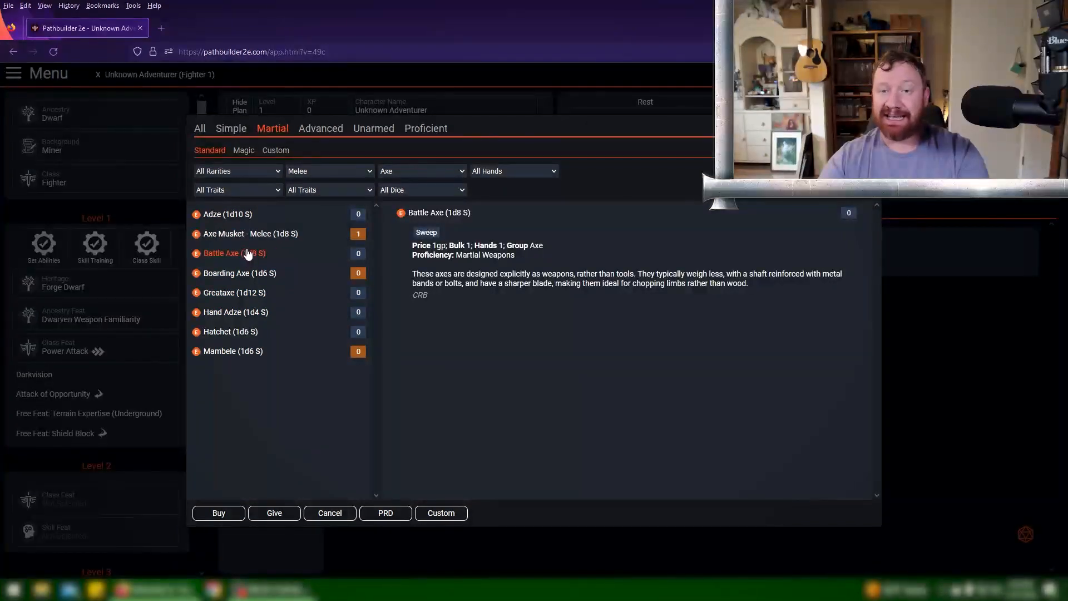
left_click(328, 133)
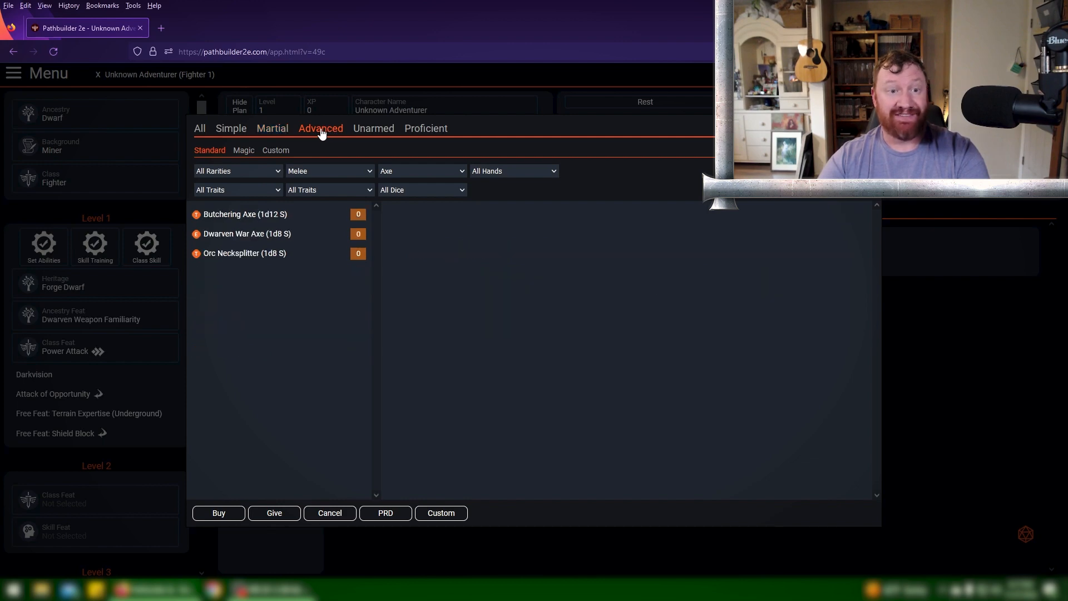
left_click(250, 235)
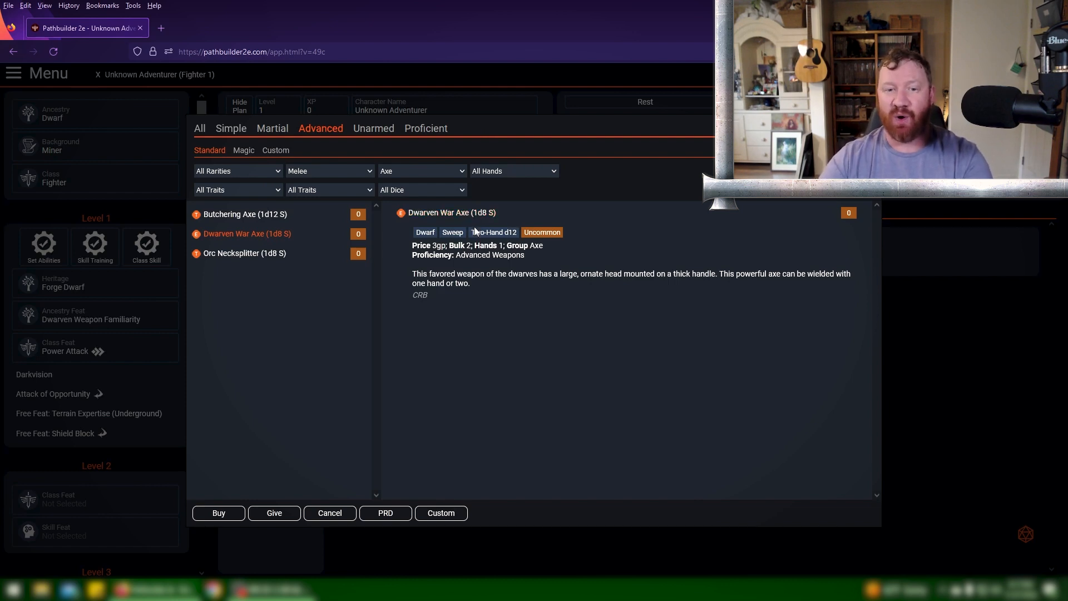
left_click(223, 517)
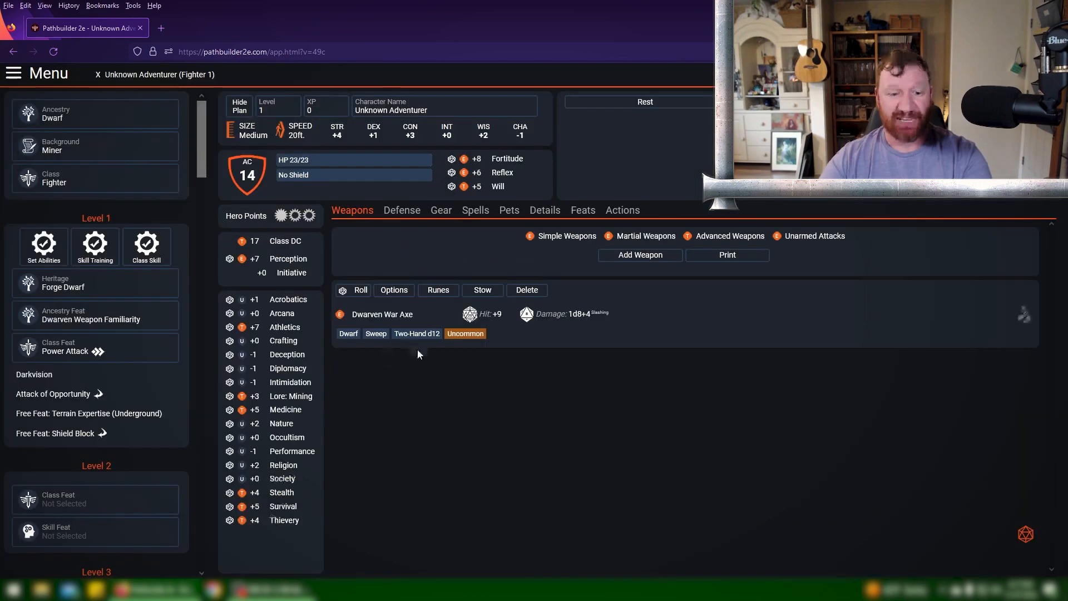
Browse the standard armor list and give the character a Breastplate to replace Unarmored
left_click(418, 211)
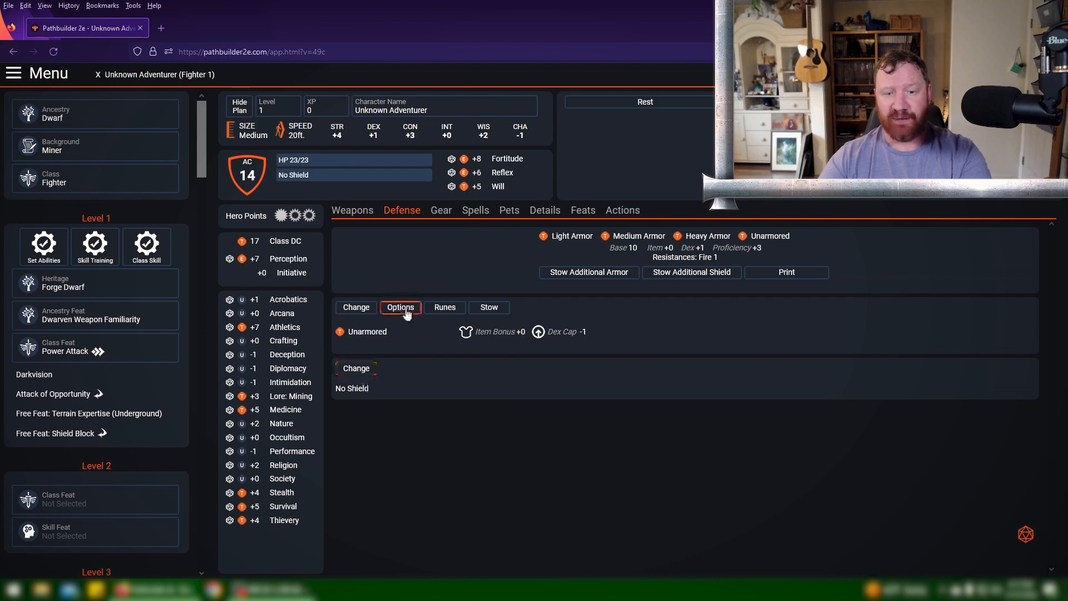
left_click(356, 308)
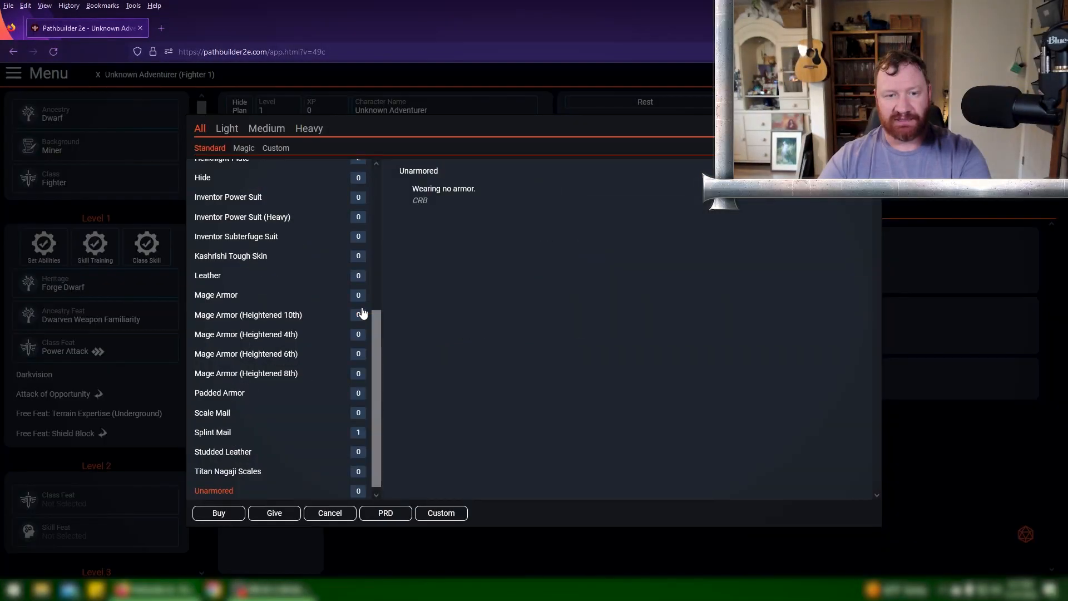
scroll(271, 265, "up", 2)
scroll(254, 259, "up", 3)
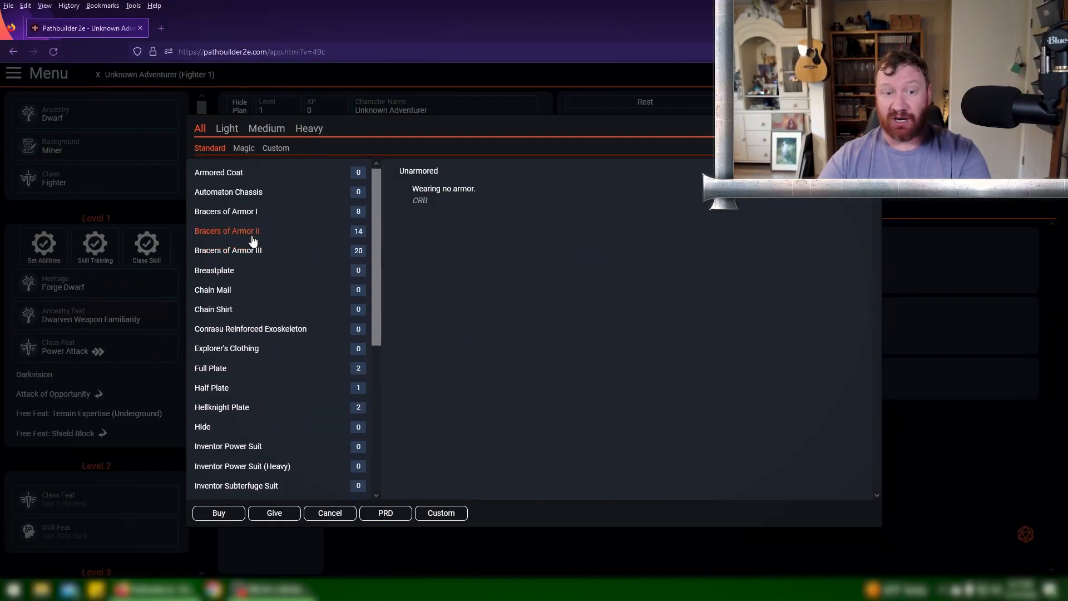
scroll(256, 251, "down", 2)
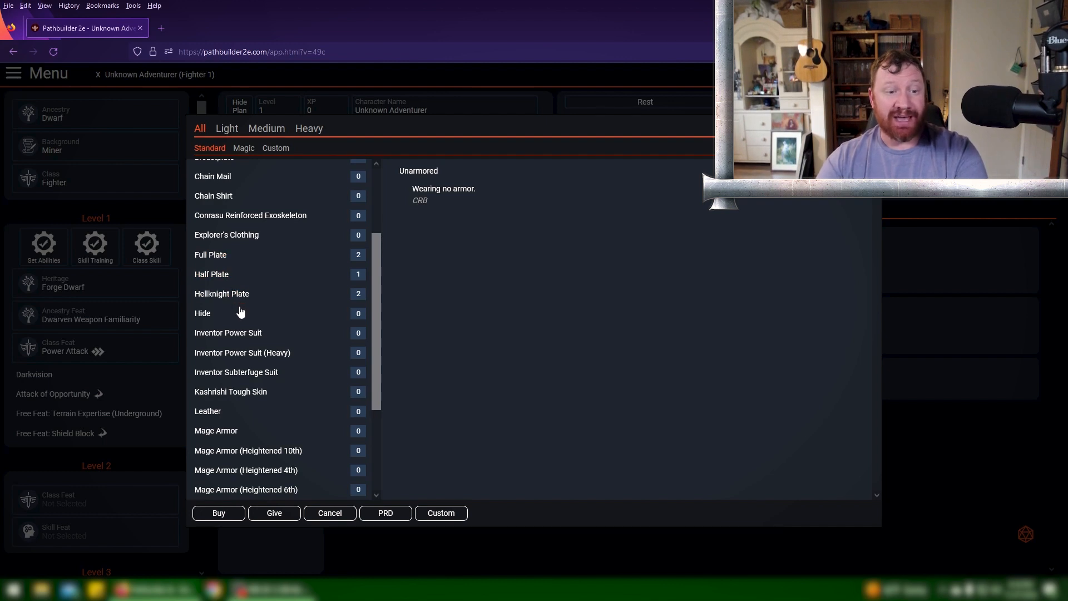
scroll(252, 284, "up", 1)
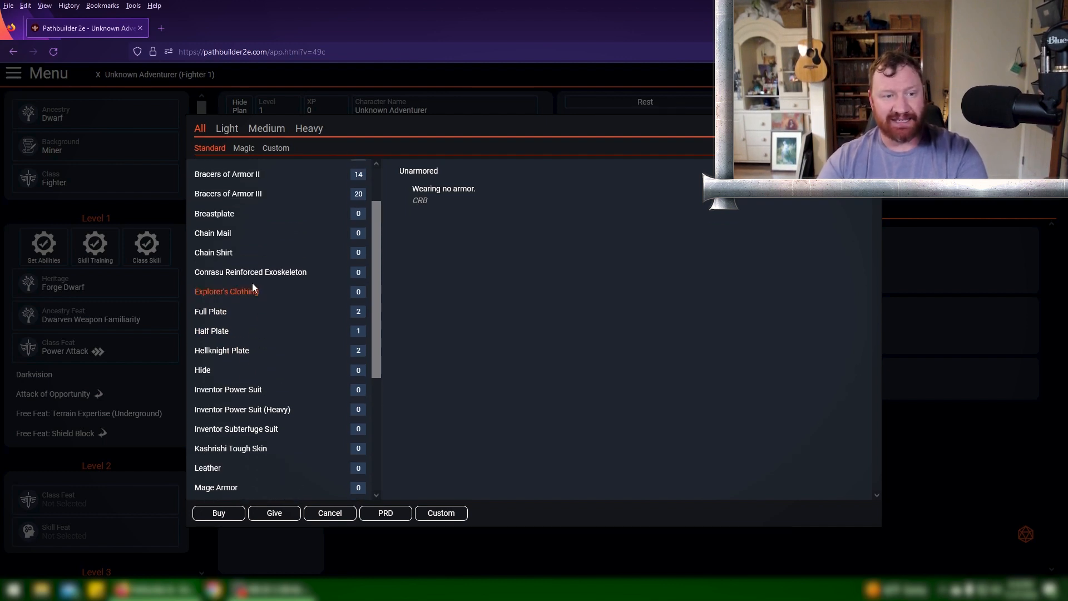
scroll(248, 281, "up", 1)
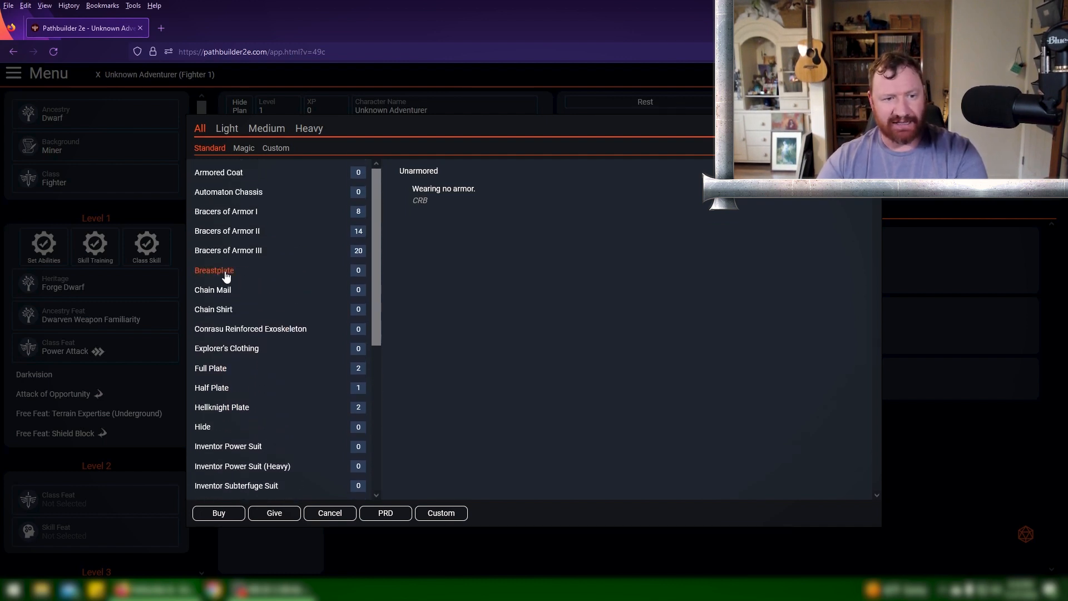
left_click(225, 277)
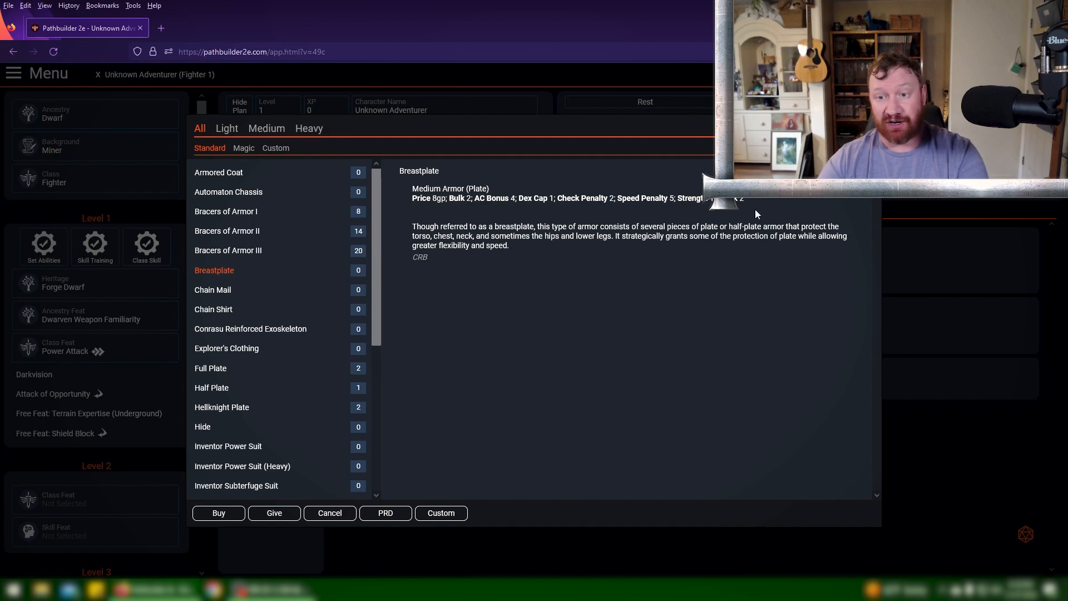
left_click(273, 518)
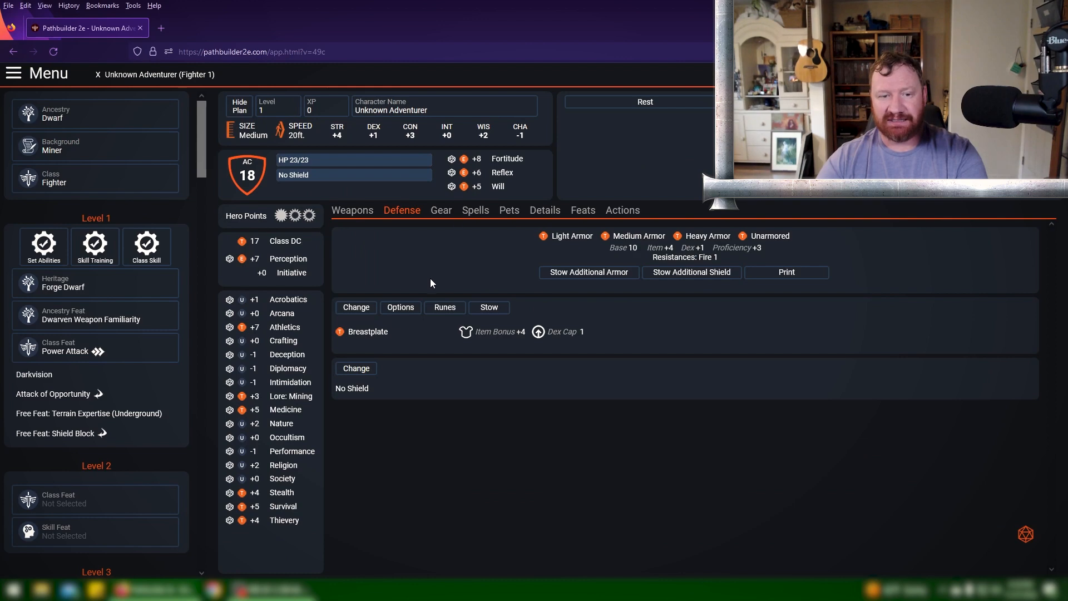
Give the character a standard Steel Shield
left_click(358, 370)
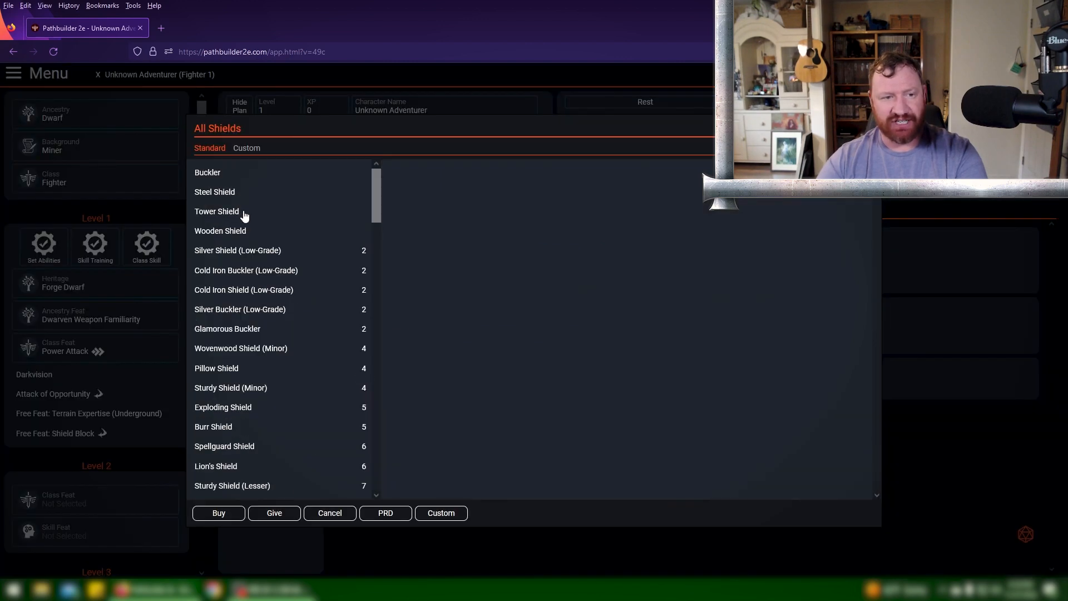
left_click(225, 195)
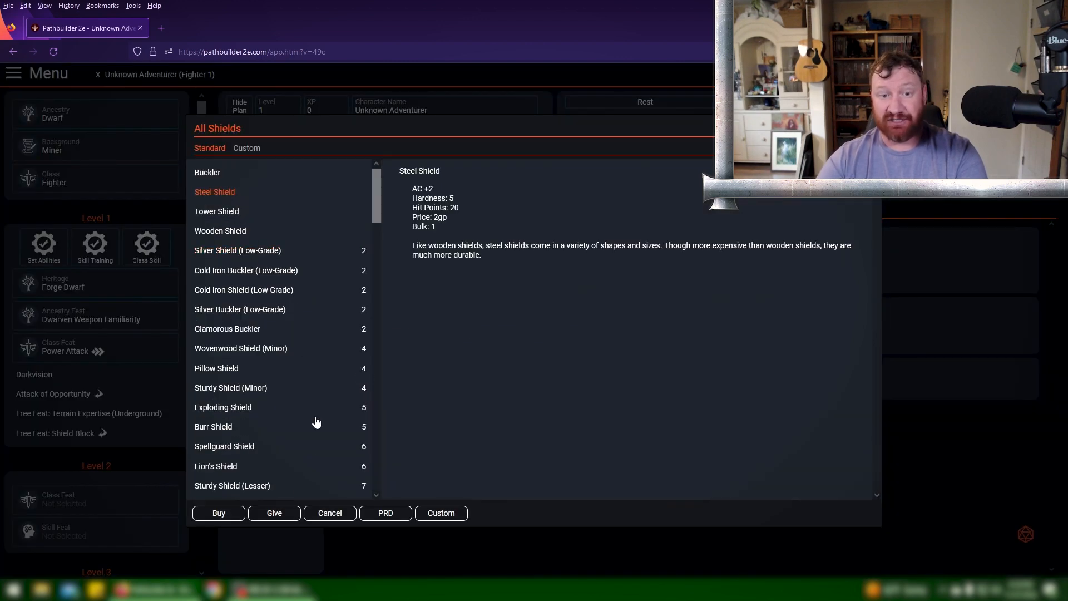
left_click(274, 513)
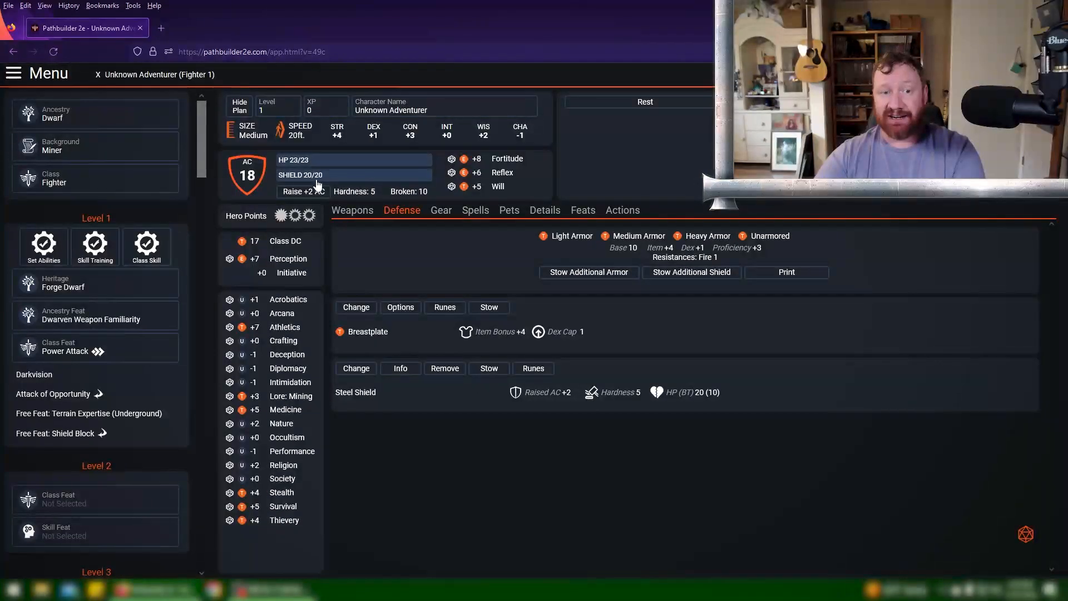
Raise the shield for +2 AC, lower it again and view the character's gear inventory
left_click(304, 194)
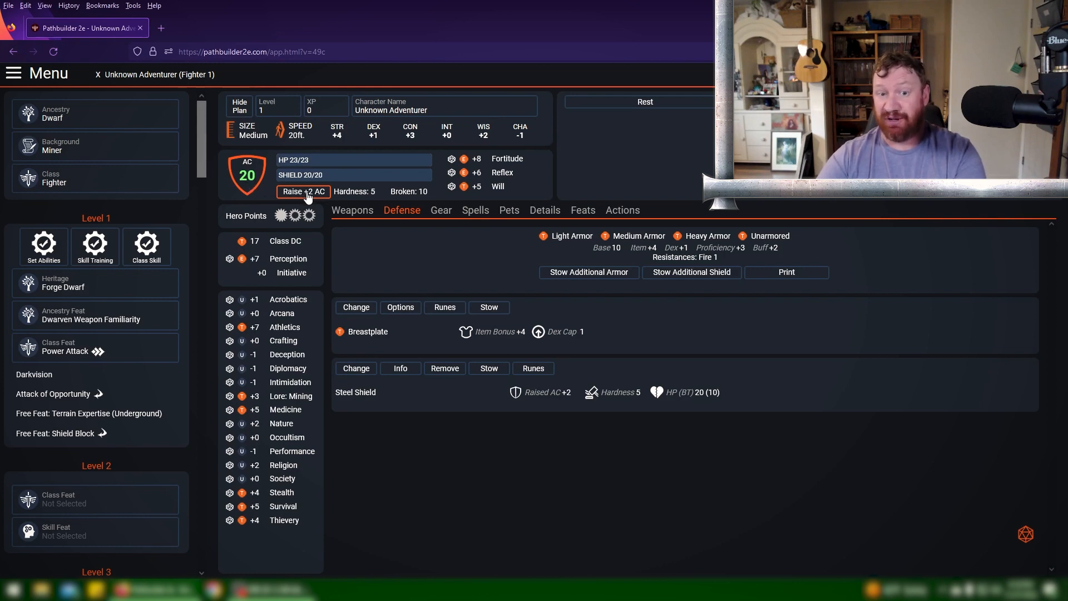
left_click(307, 196)
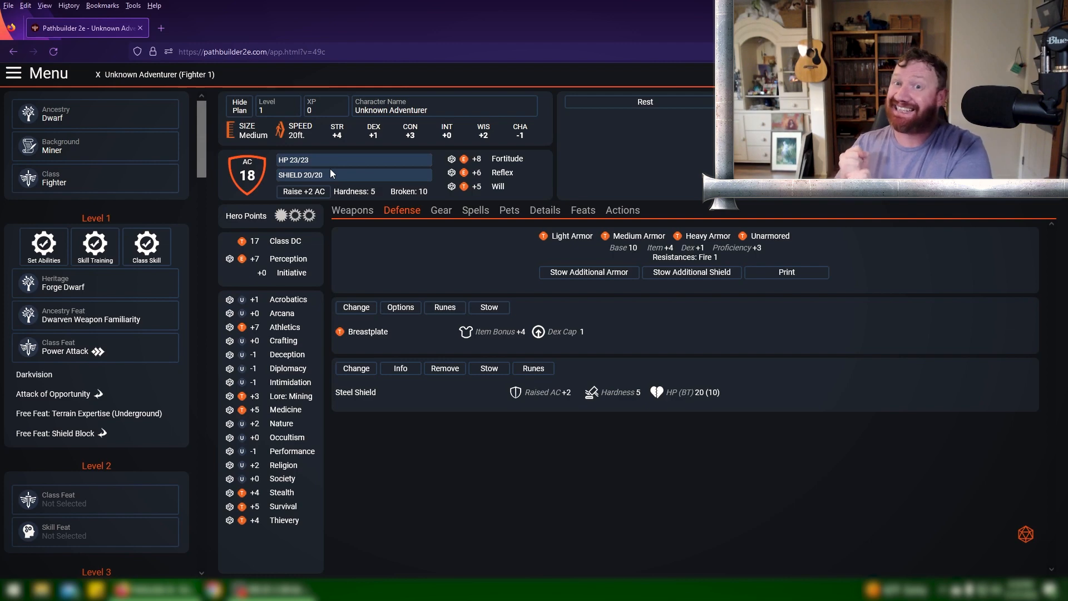
left_click(441, 210)
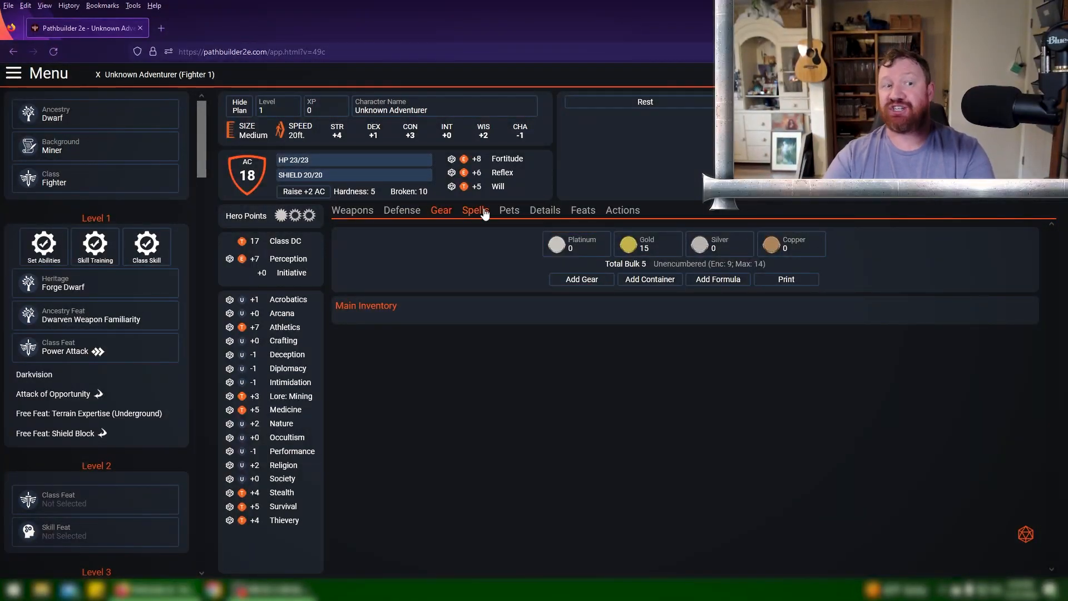
Look through the feat and skill choices of the higher levels in the build plan and return to level 1
scroll(118, 306, "down", 3)
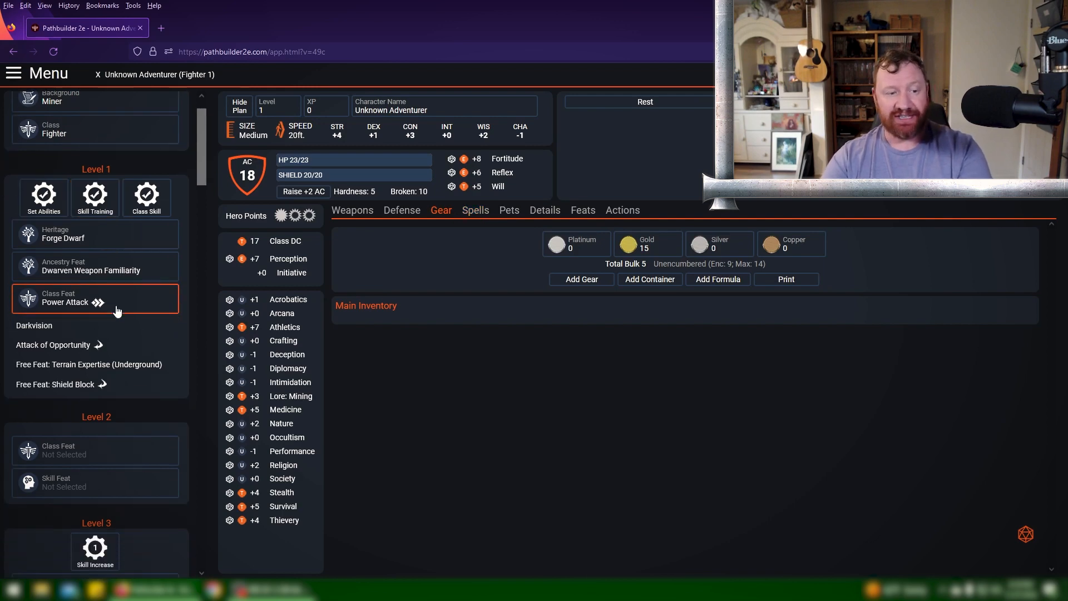
scroll(115, 304, "down", 10)
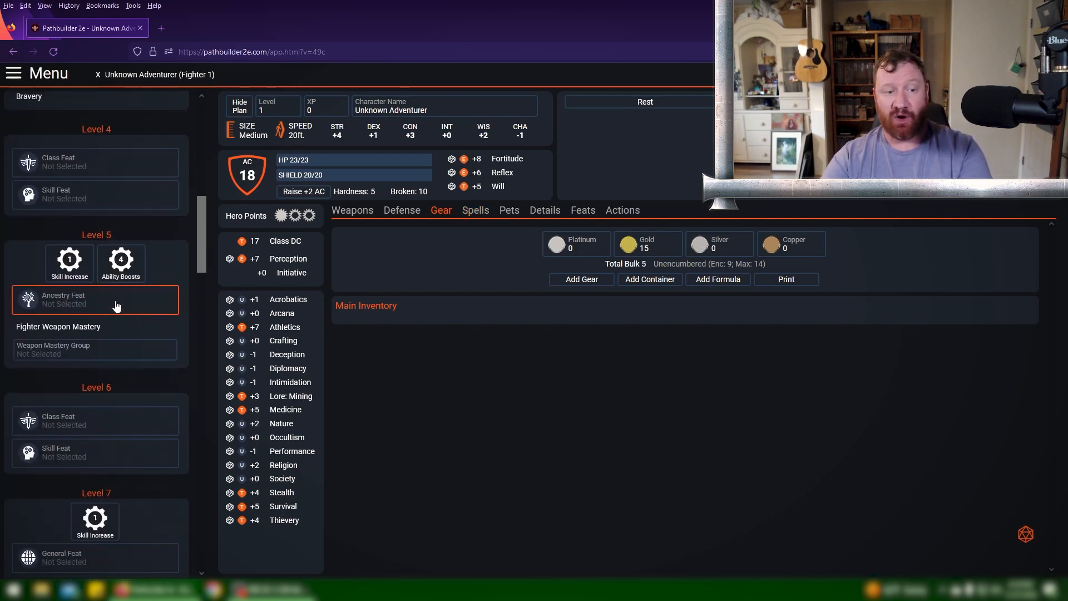
scroll(116, 303, "down", 20)
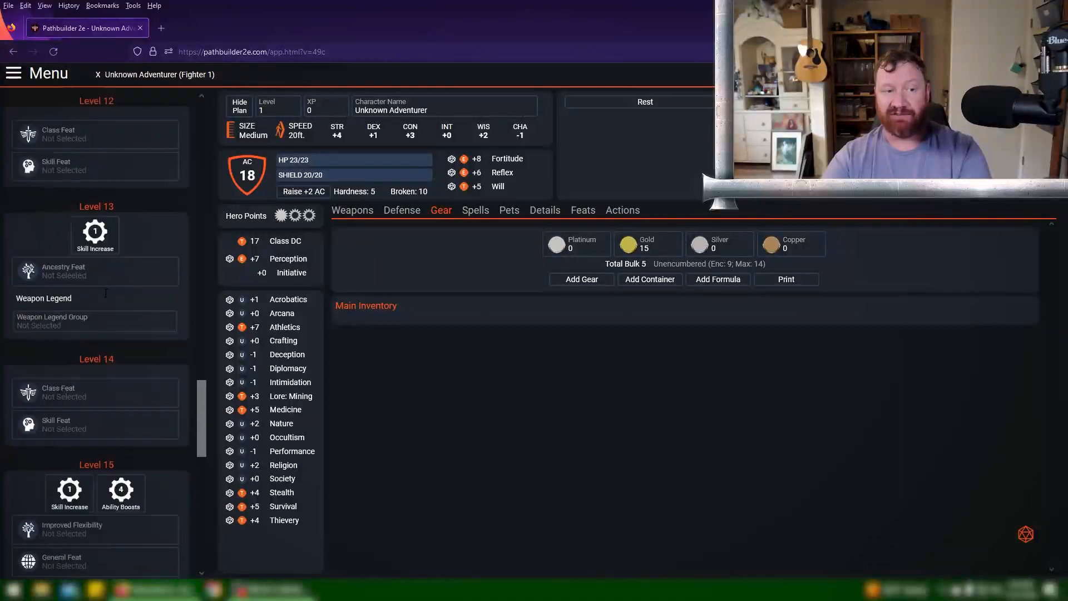
scroll(88, 306, "up", 20)
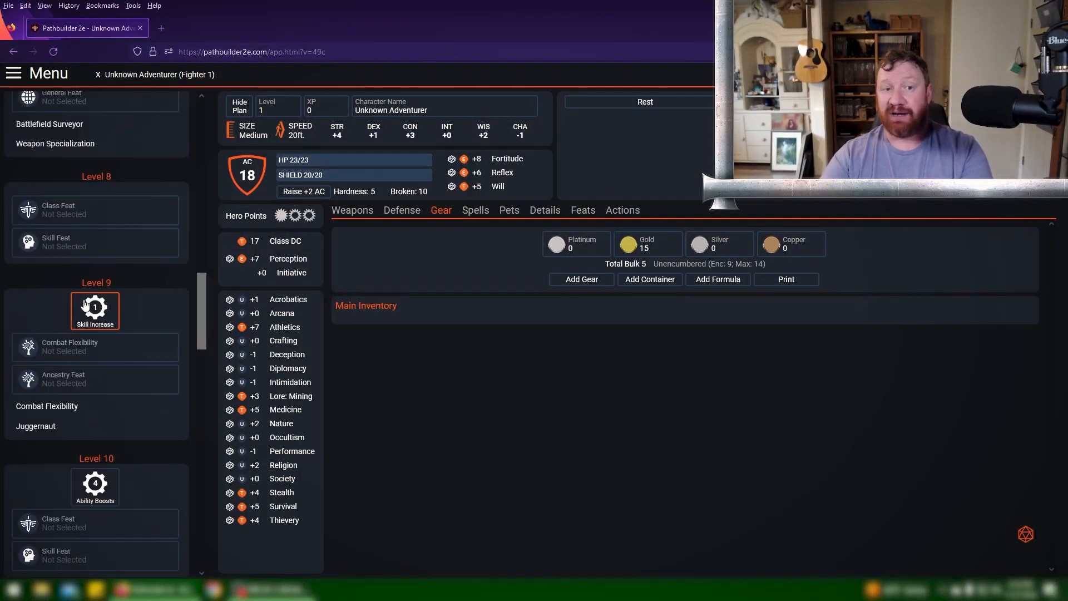
scroll(82, 298, "up", 8)
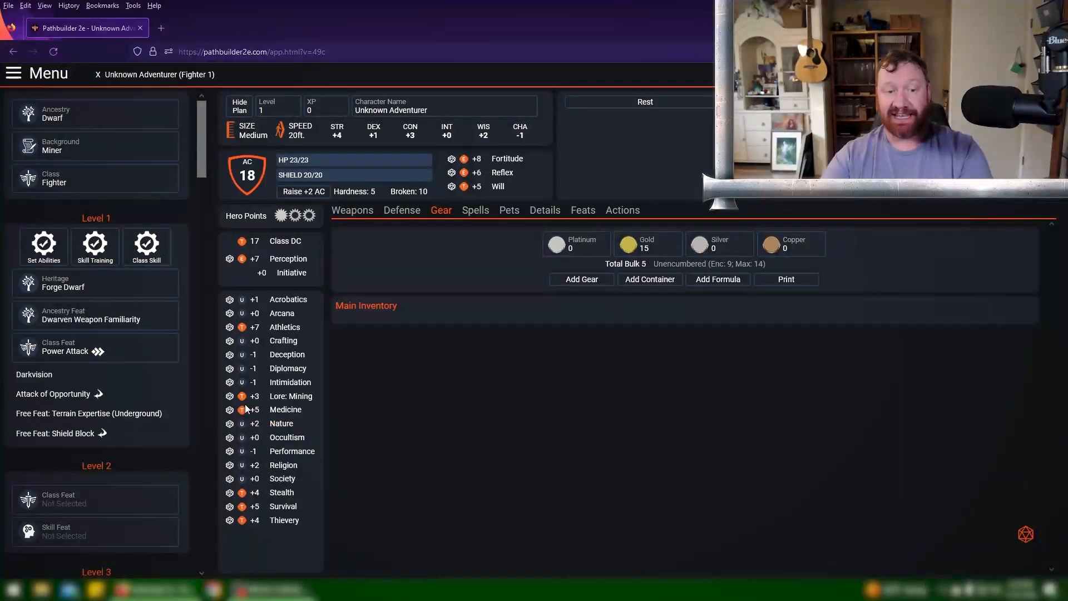
Review the character's spells, pets, personal details and feats pages
left_click(479, 211)
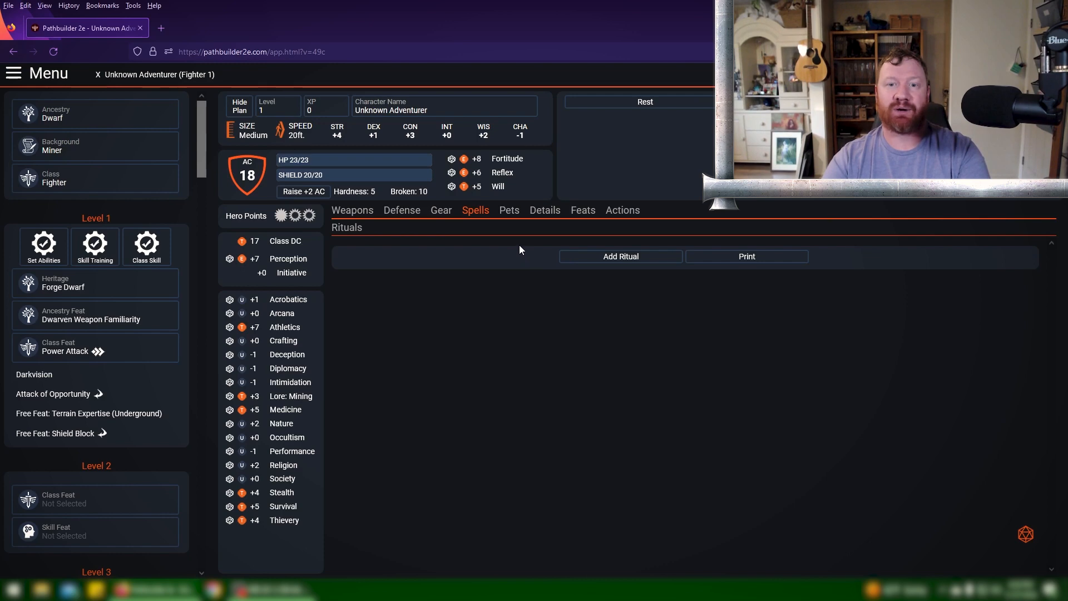
left_click(503, 214)
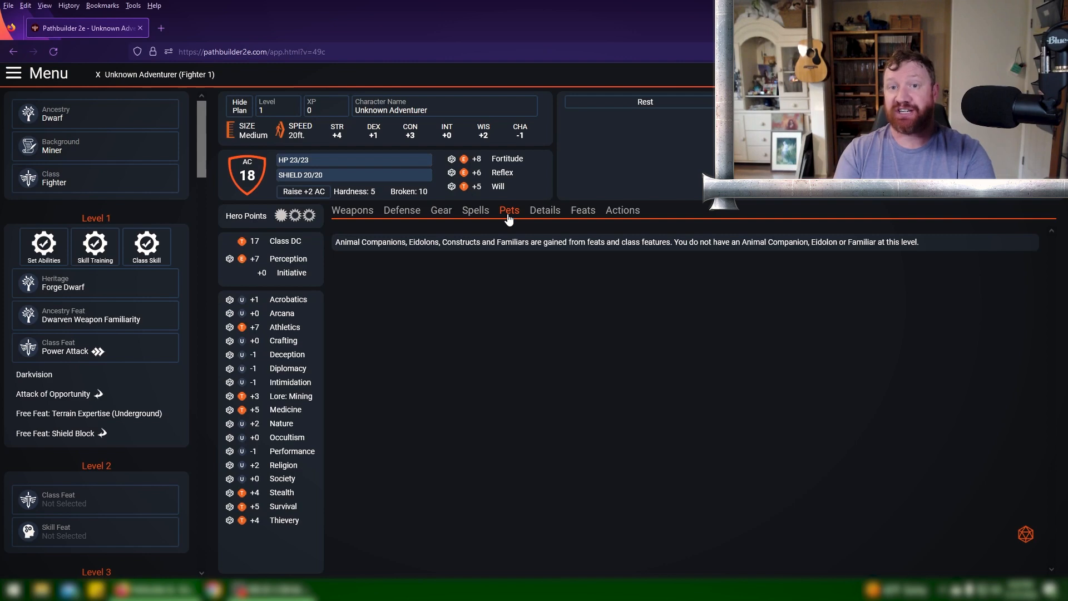
left_click(545, 212)
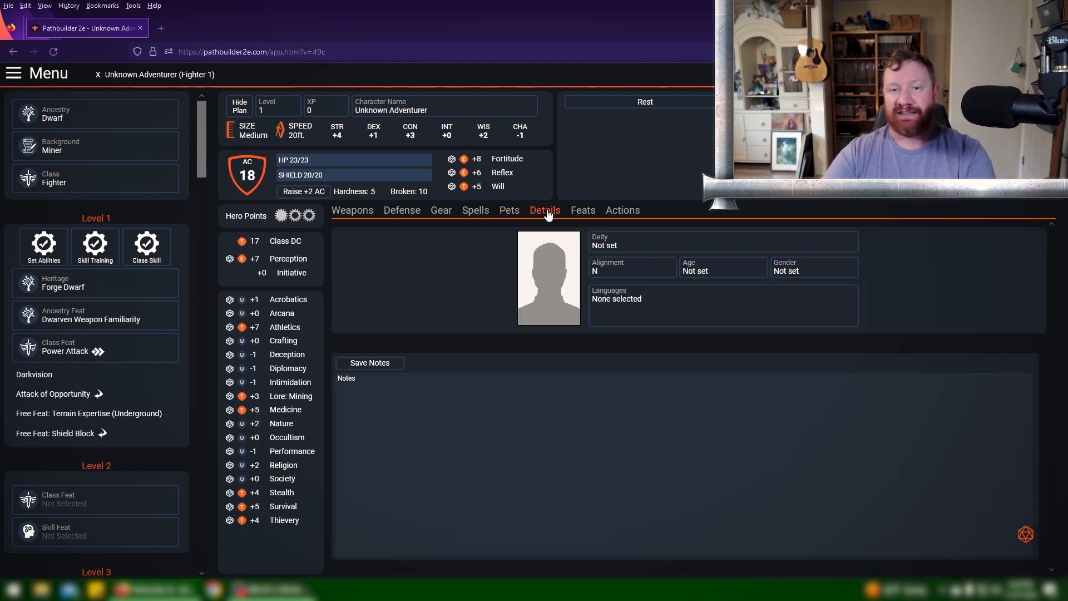
left_click(583, 213)
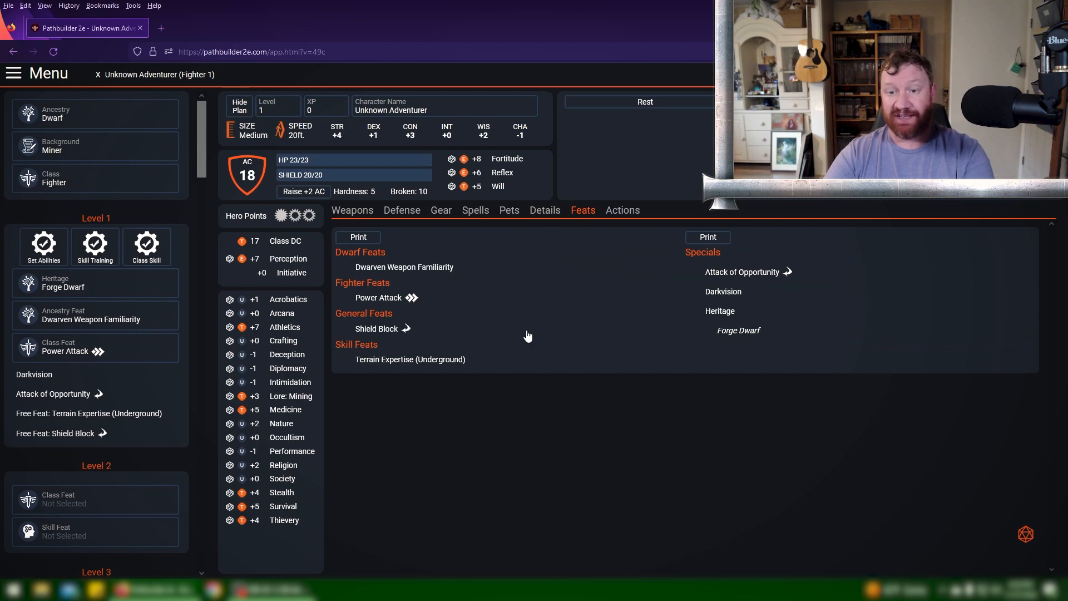
Browse the character's available actions, read the Palm an Object (Thievery) description and return to the weapons overview
left_click(622, 210)
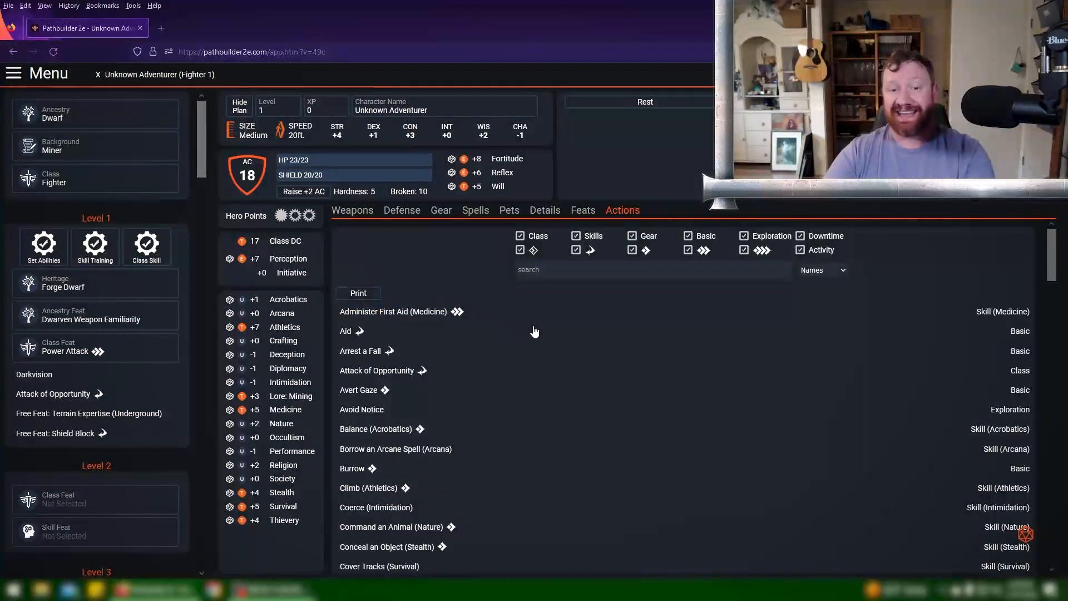
scroll(531, 329, "down", 2)
scroll(534, 332, "down", 7)
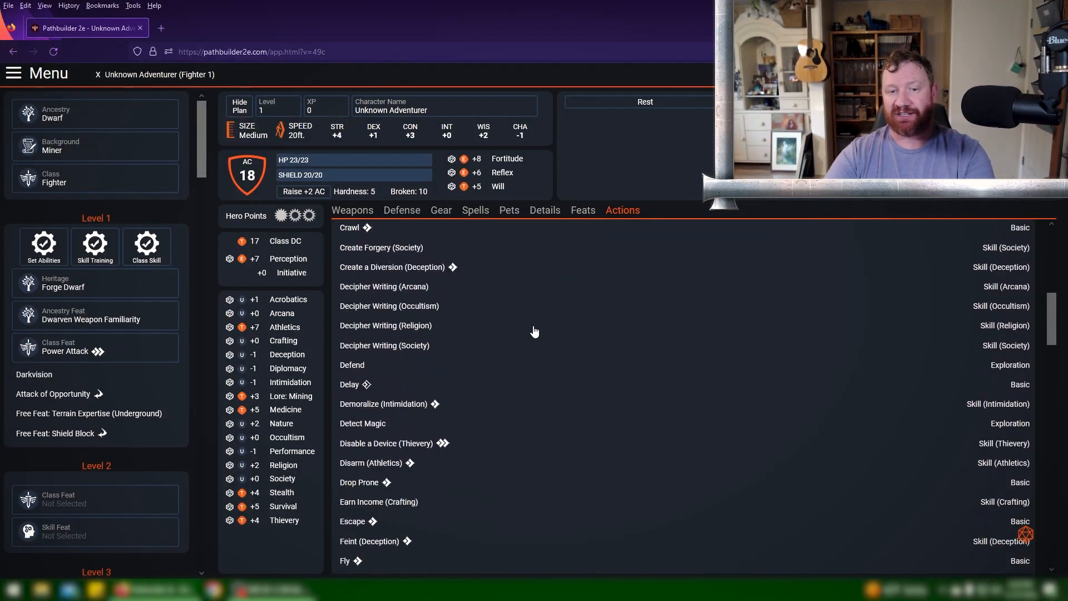
scroll(533, 330, "down", 6)
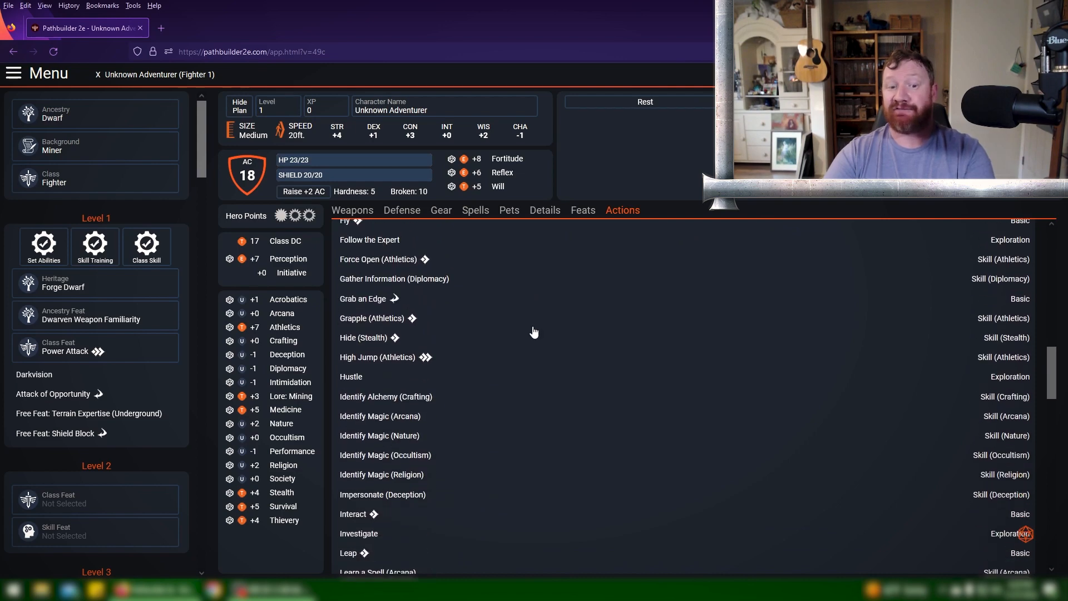
scroll(532, 332, "down", 2)
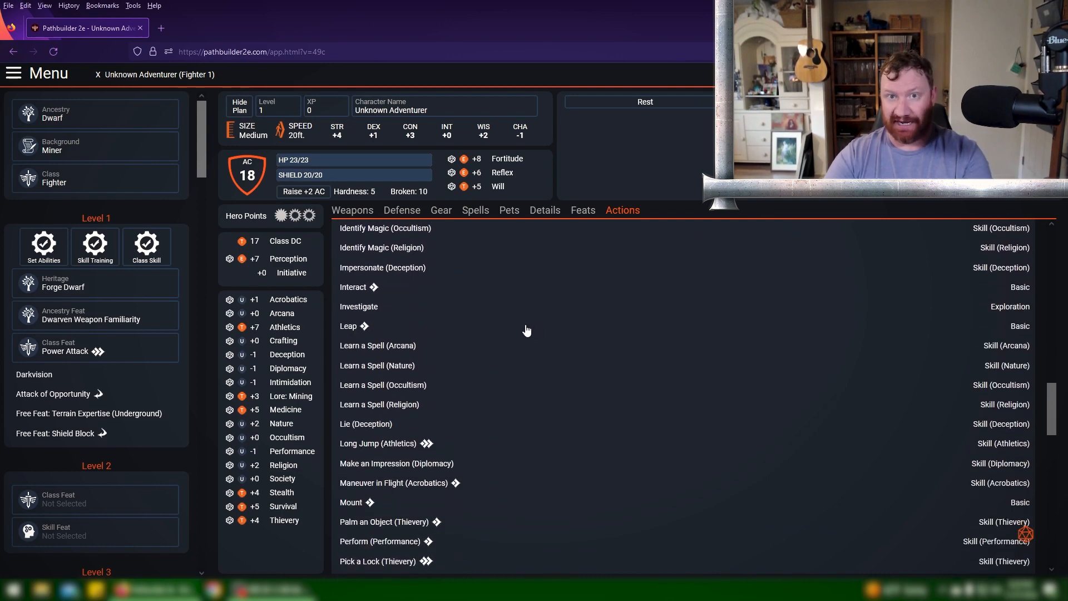
scroll(526, 331, "down", 2)
scroll(526, 330, "down", 2)
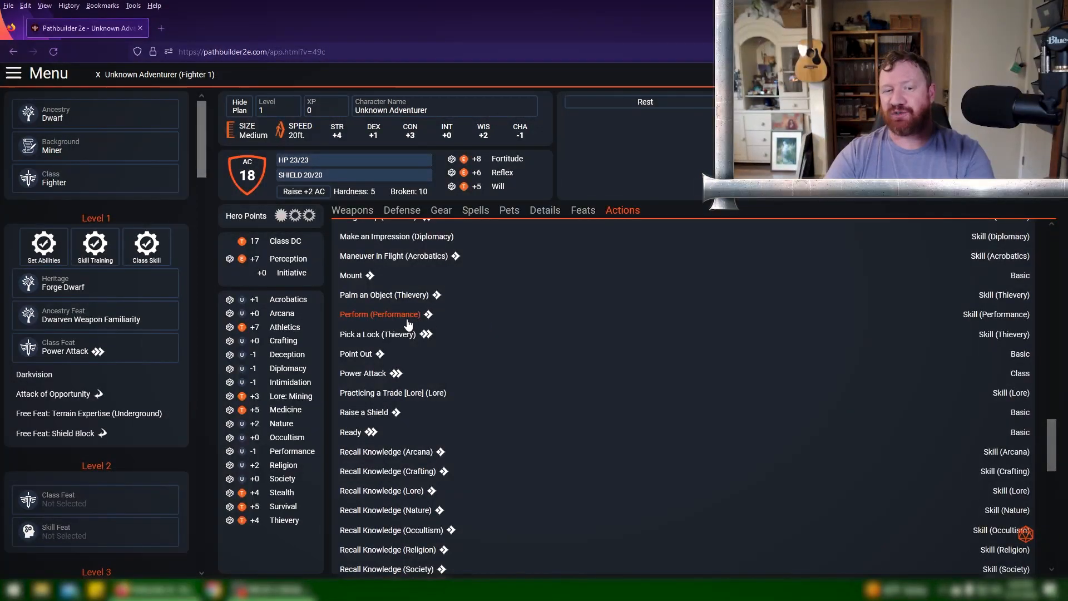
left_click(389, 301)
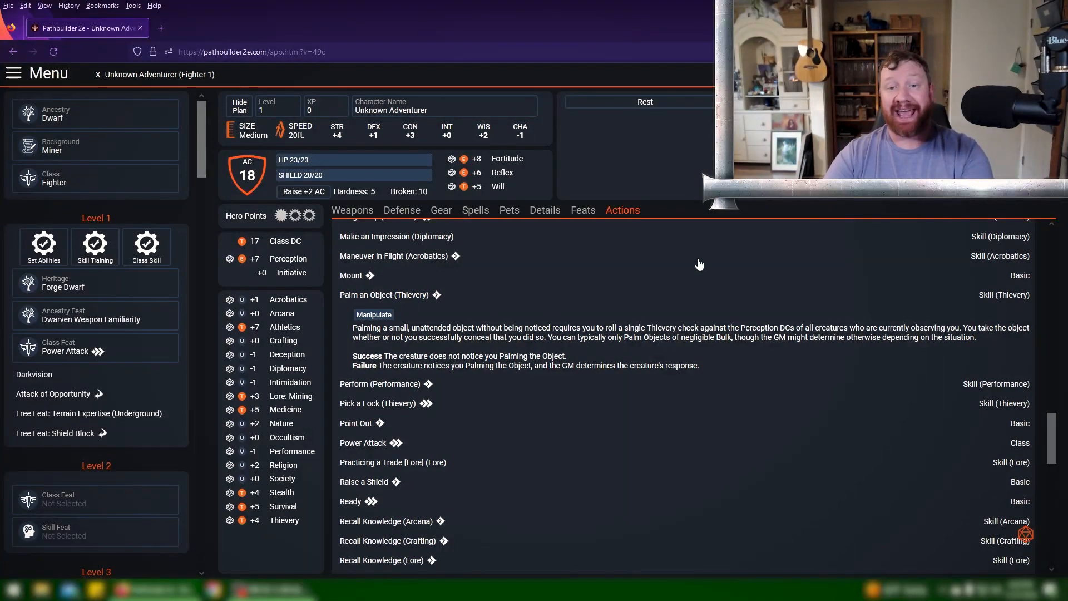
left_click(352, 210)
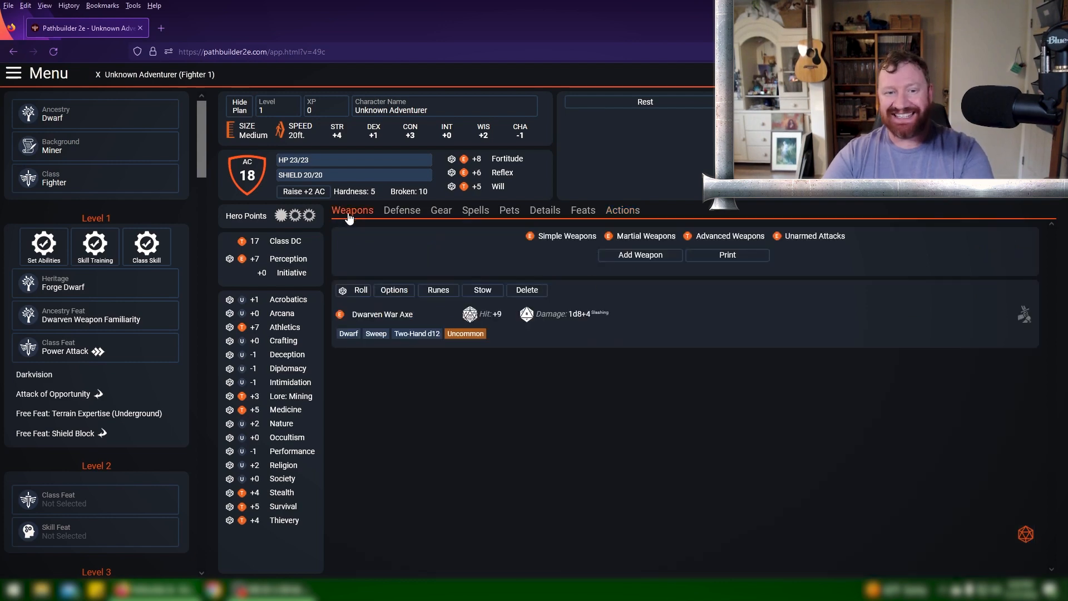